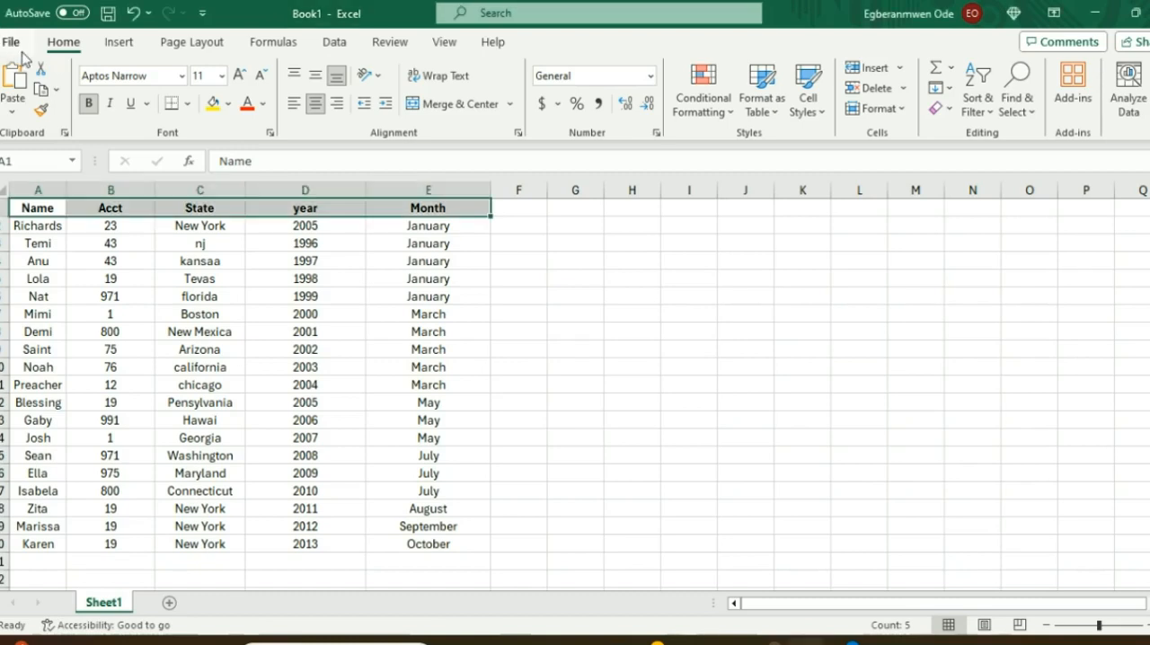
# Step: Examine the file options and the commands for inserting, page layout, formulas, data, review, view and help
pyautogui.click(12, 43)
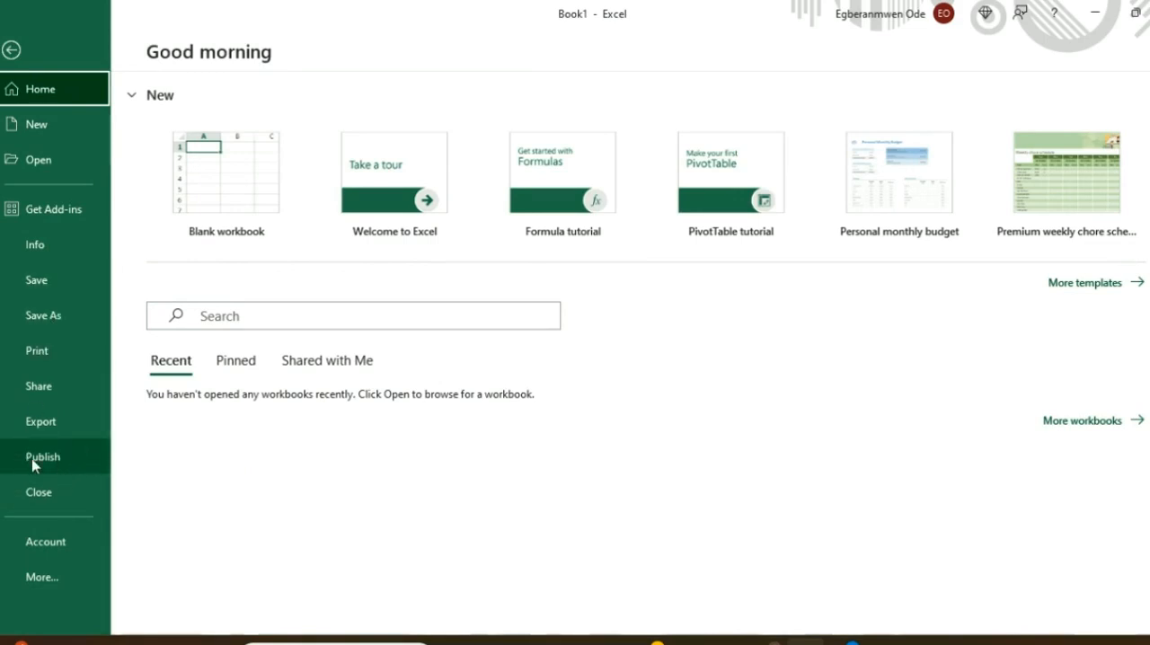
pyautogui.click(10, 49)
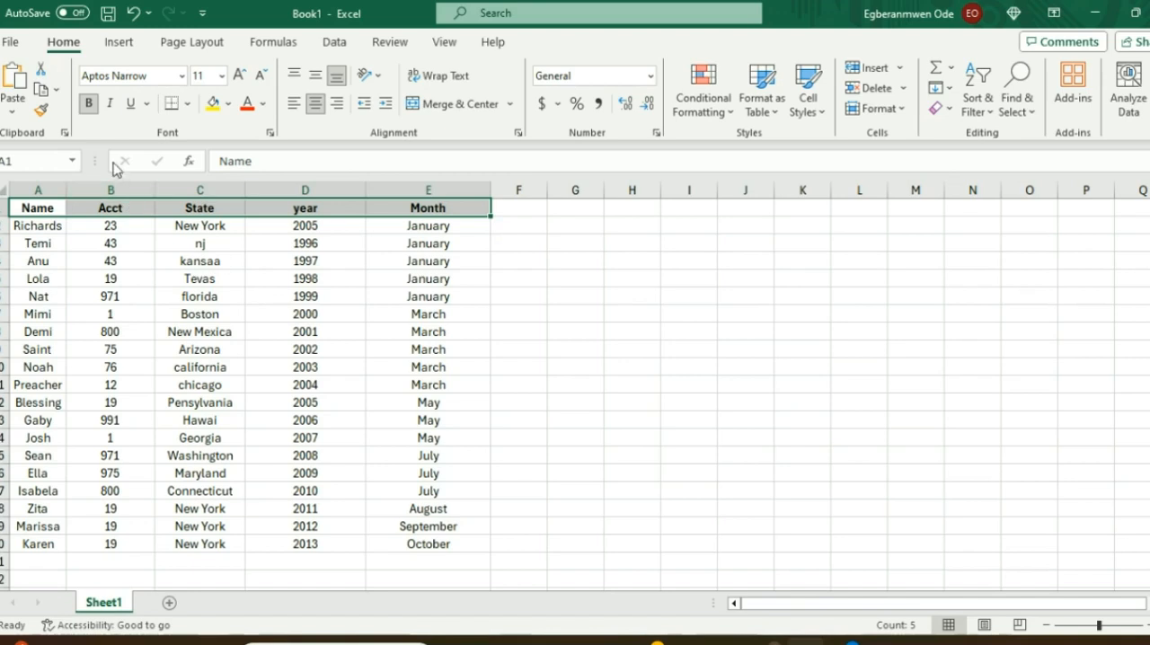
pyautogui.click(119, 42)
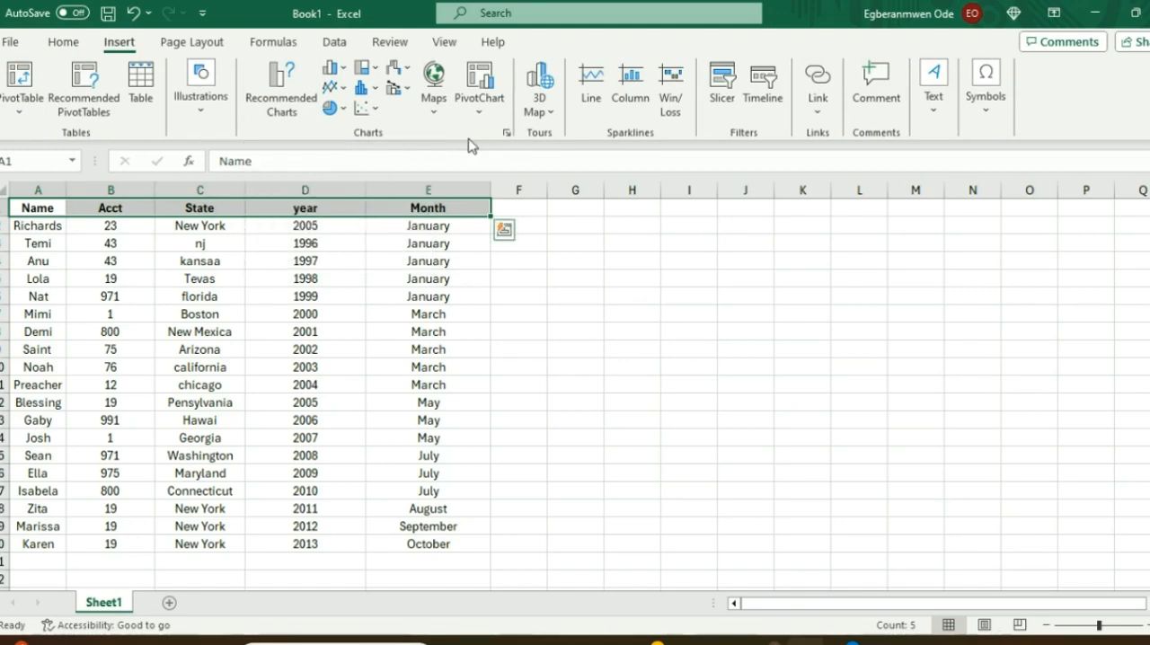
pyautogui.click(193, 42)
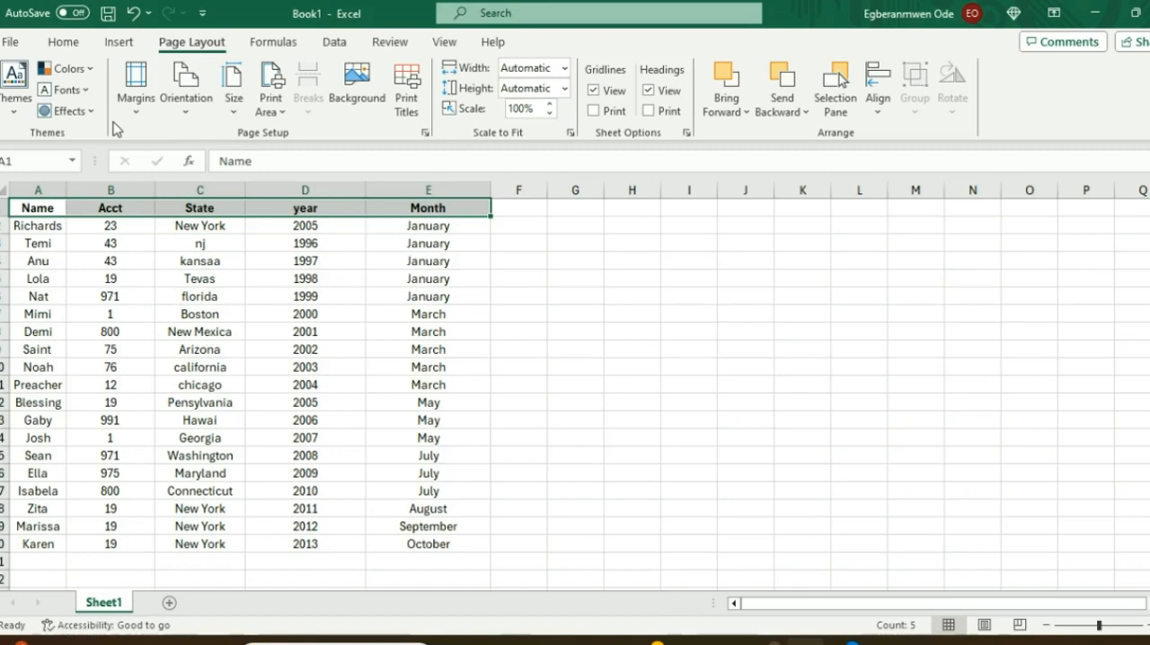
pyautogui.click(274, 42)
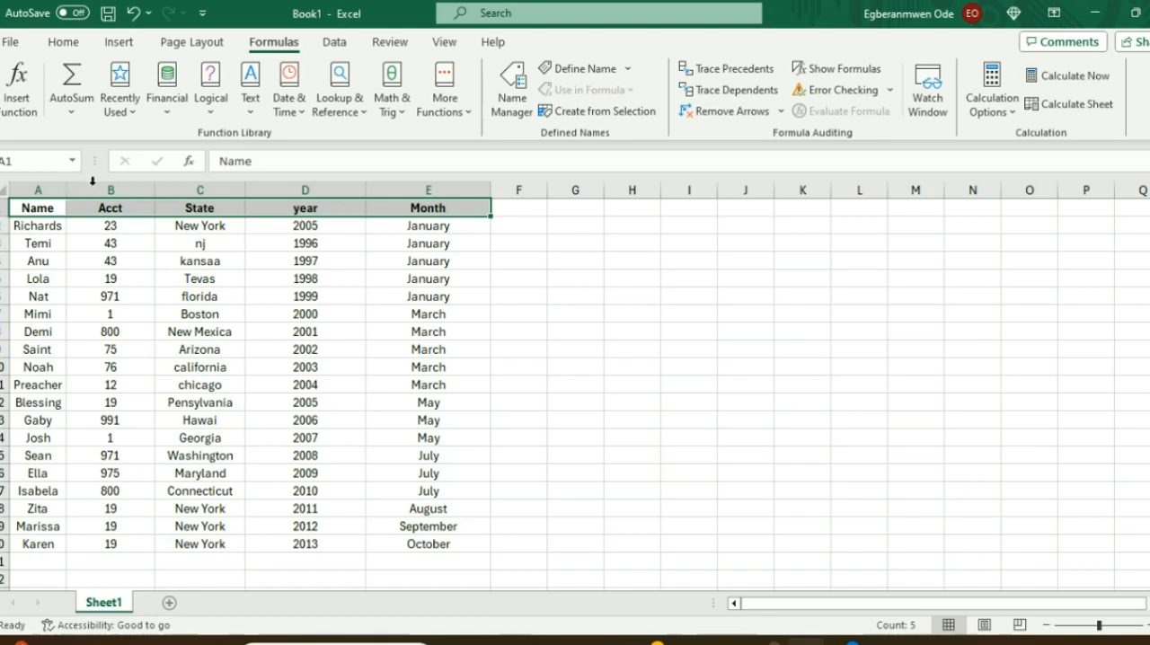
pyautogui.click(347, 45)
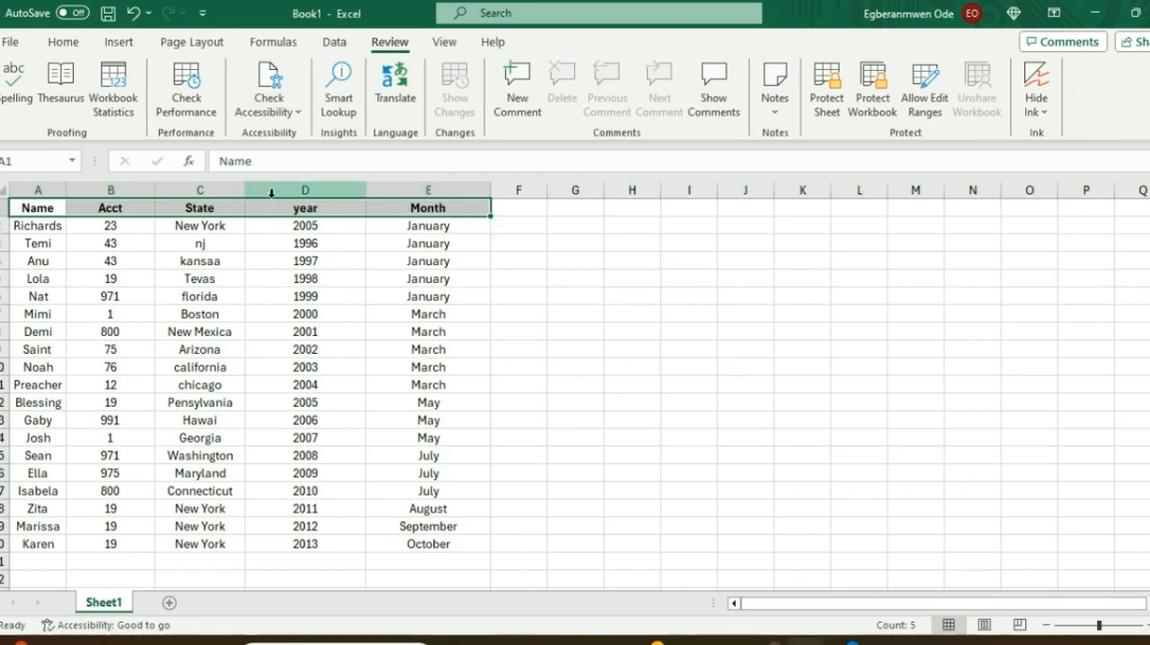
pyautogui.hotkey('alt', 'w')
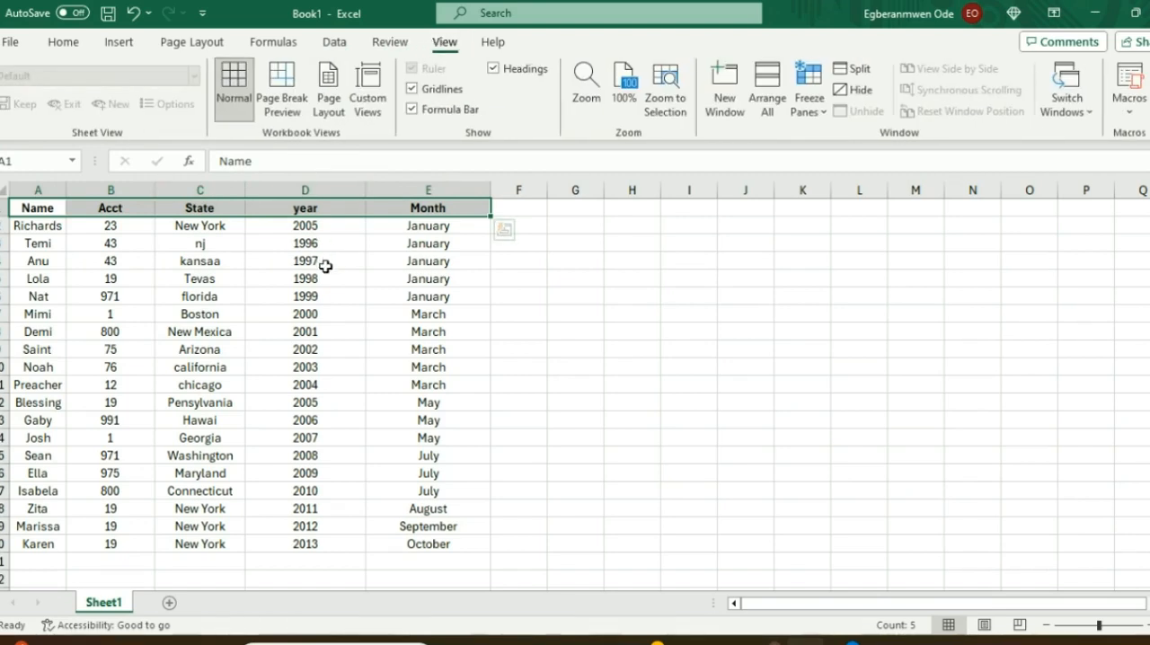
pyautogui.click(497, 47)
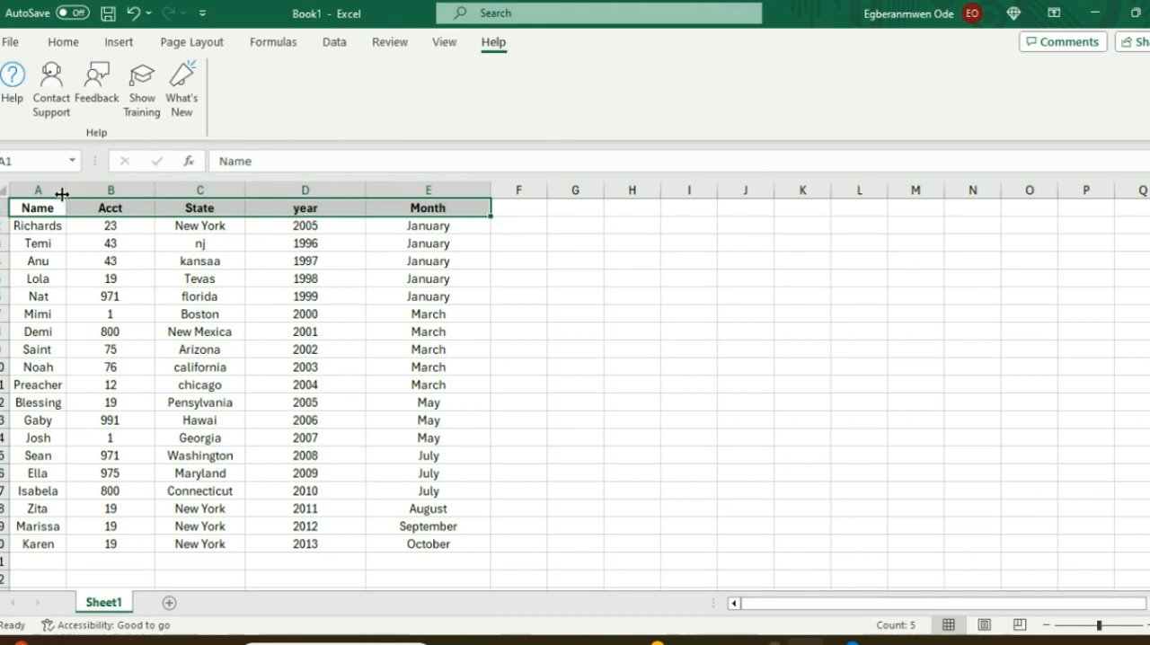
# Step: Review the source table's header row and its data records in A2:E20
pyautogui.click(488, 437)
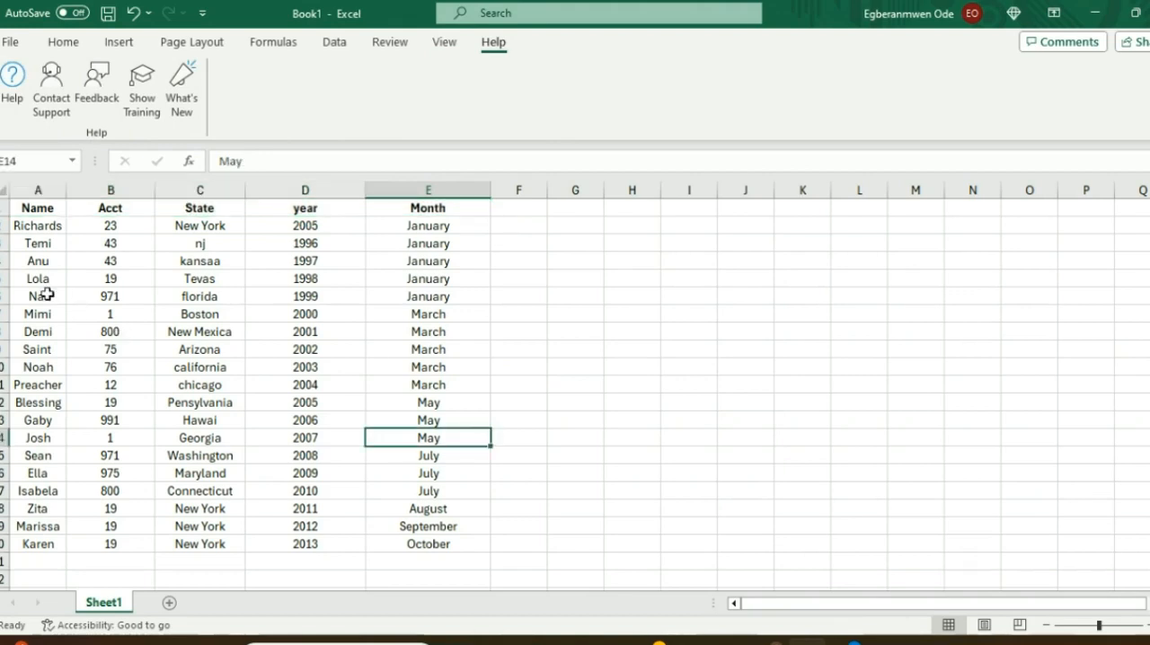
pyautogui.moveTo(3, 208); pyautogui.dragTo(480, 205)
pyautogui.moveTo(18, 226); pyautogui.dragTo(431, 545)
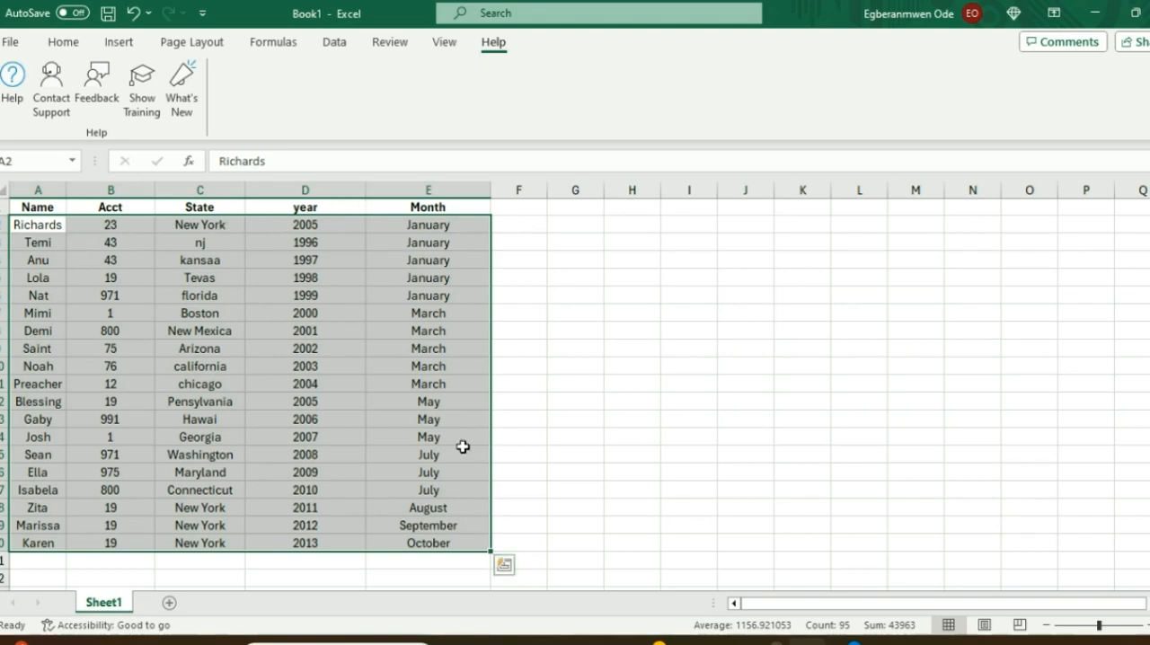
pyautogui.click(224, 245)
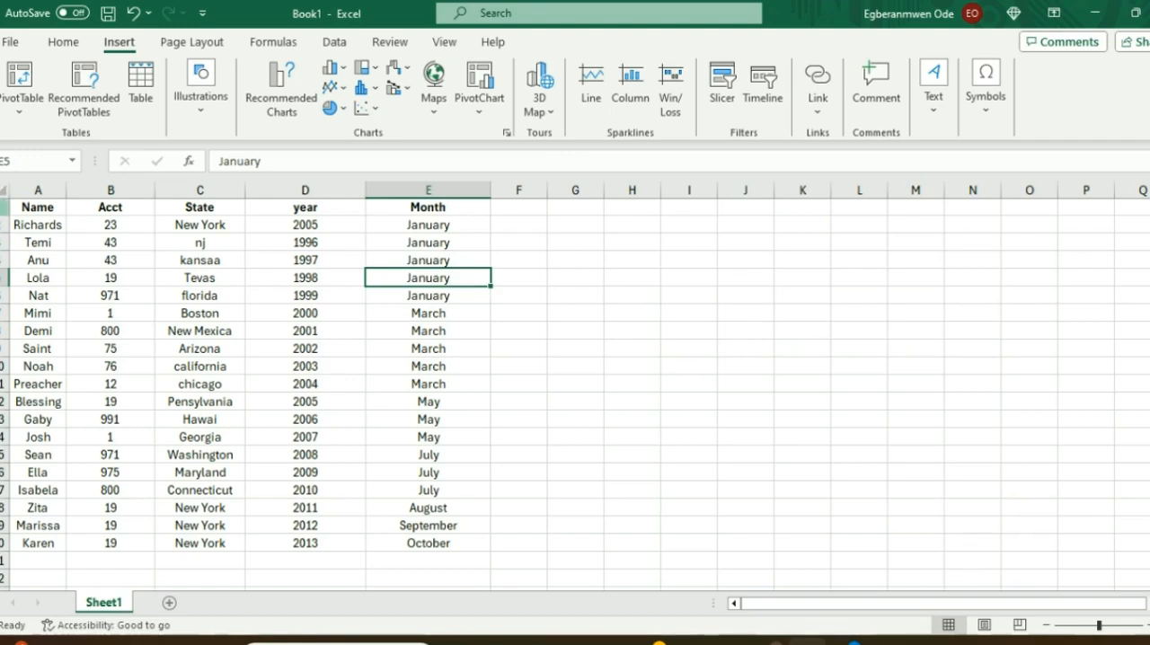
pyautogui.click(3, 192)
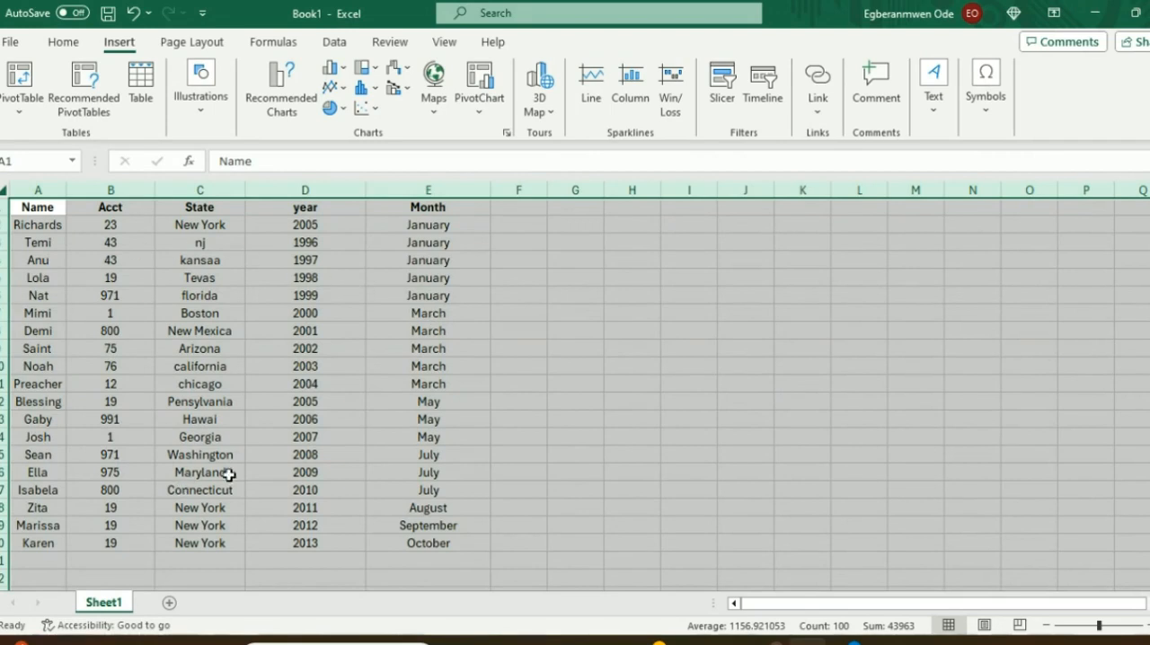
pyautogui.click(153, 258)
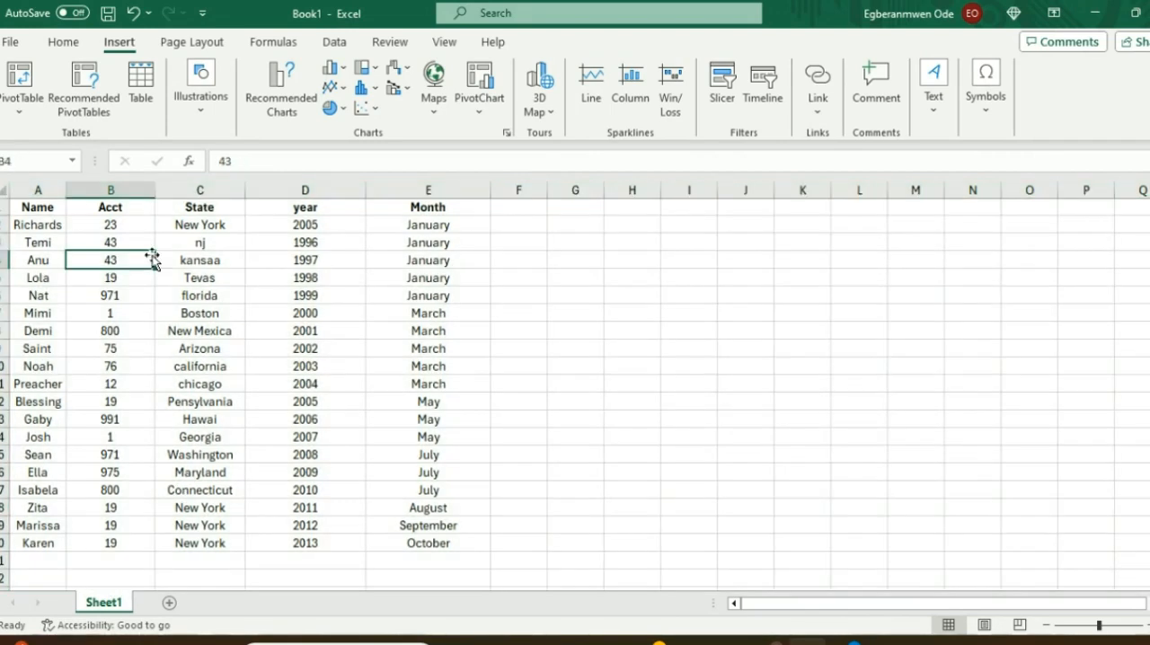
# Step: Insert the recommended PivotTable "Sum of Acct by State" from the data in A1:E20
pyautogui.click(23, 208)
pyautogui.moveTo(24, 208); pyautogui.dragTo(424, 544)
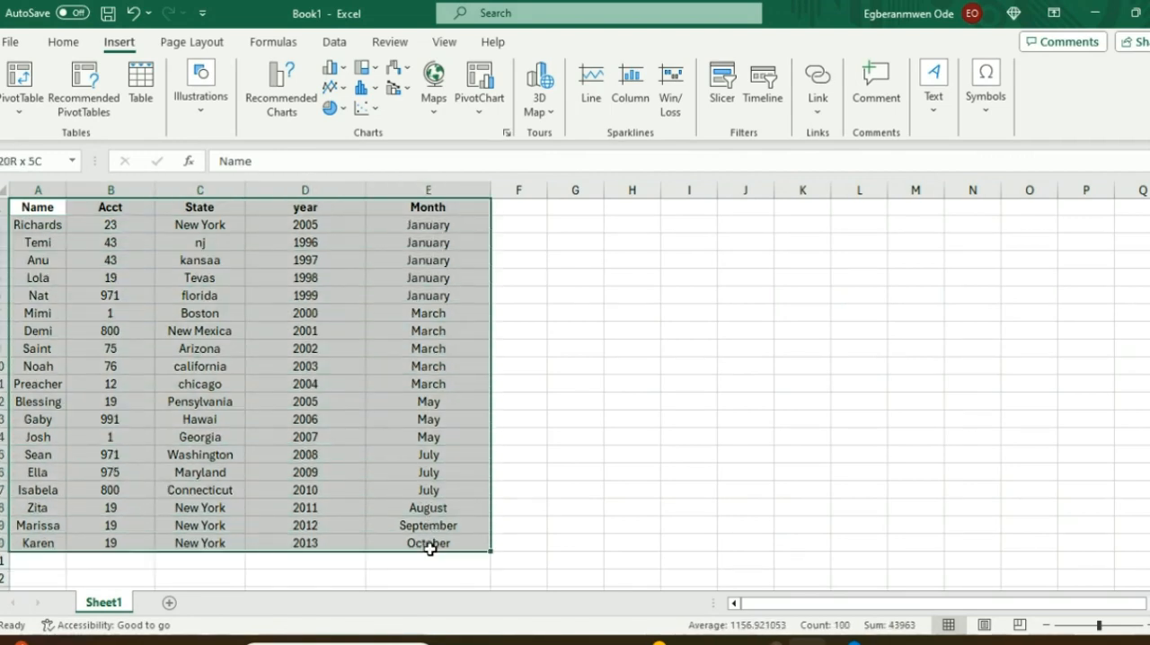
pyautogui.click(93, 100)
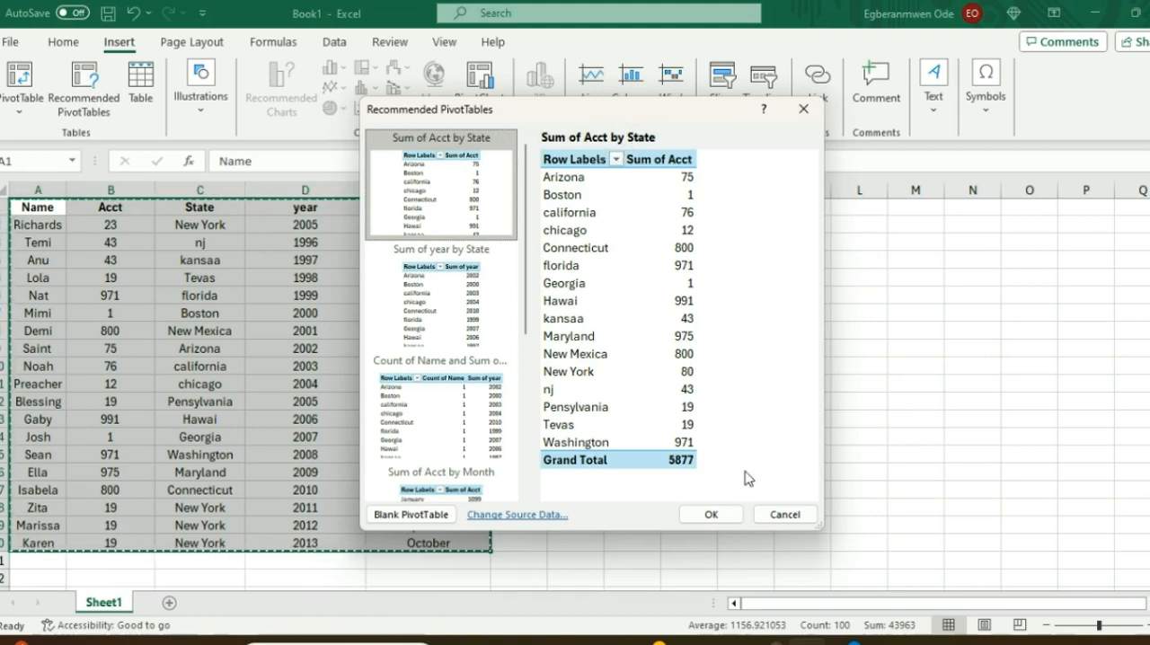
pyautogui.click(708, 515)
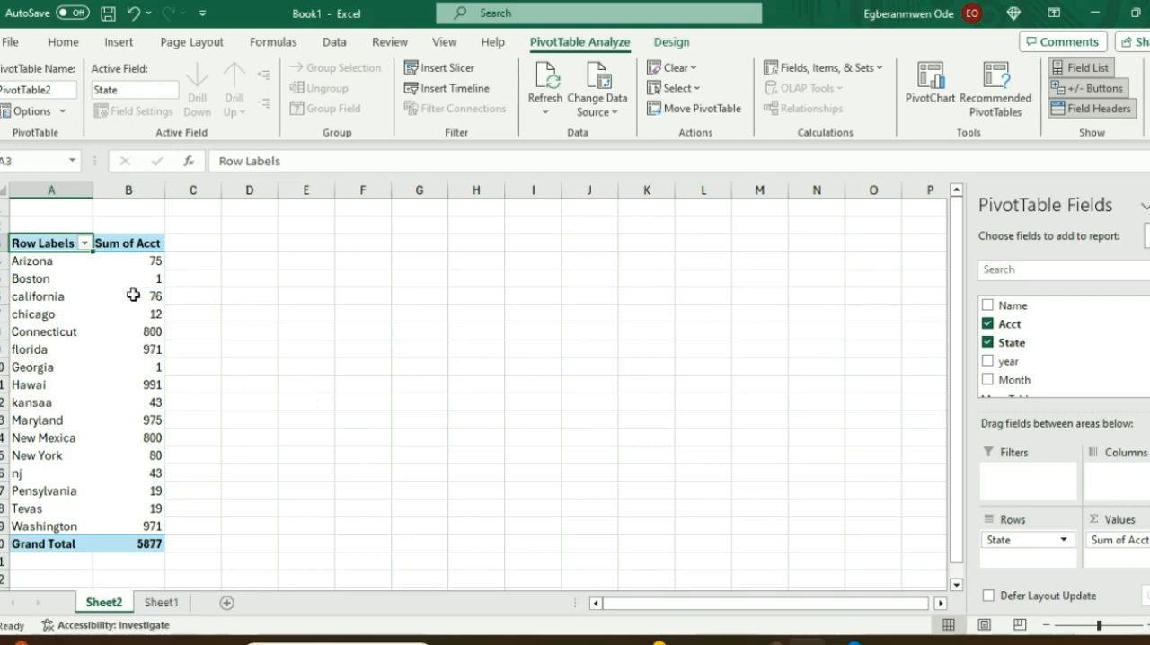
# Step: Try adding the Name field to the PivotTable's rows and remove it again
pyautogui.click(128, 384)
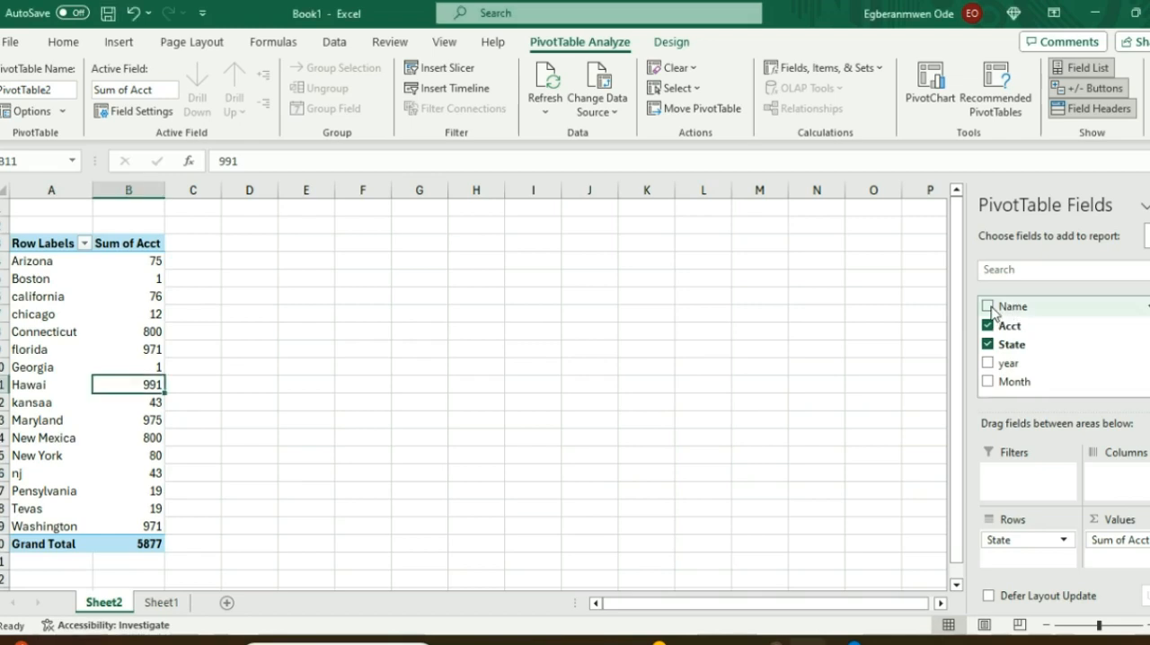
pyautogui.click(988, 307)
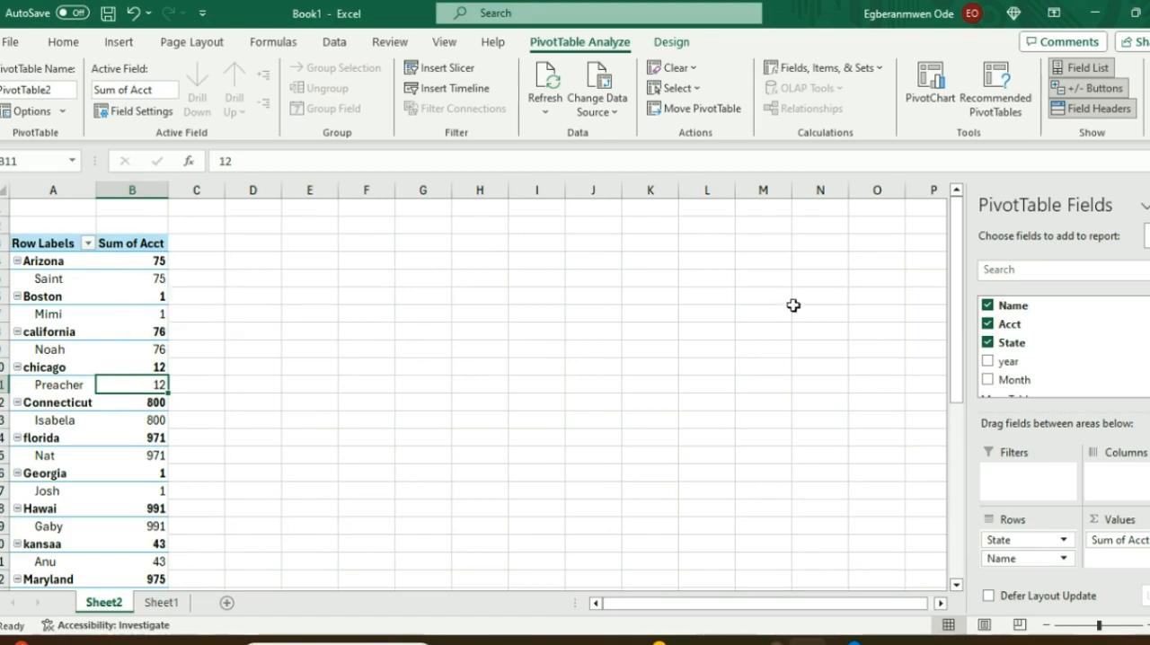
pyautogui.click(988, 307)
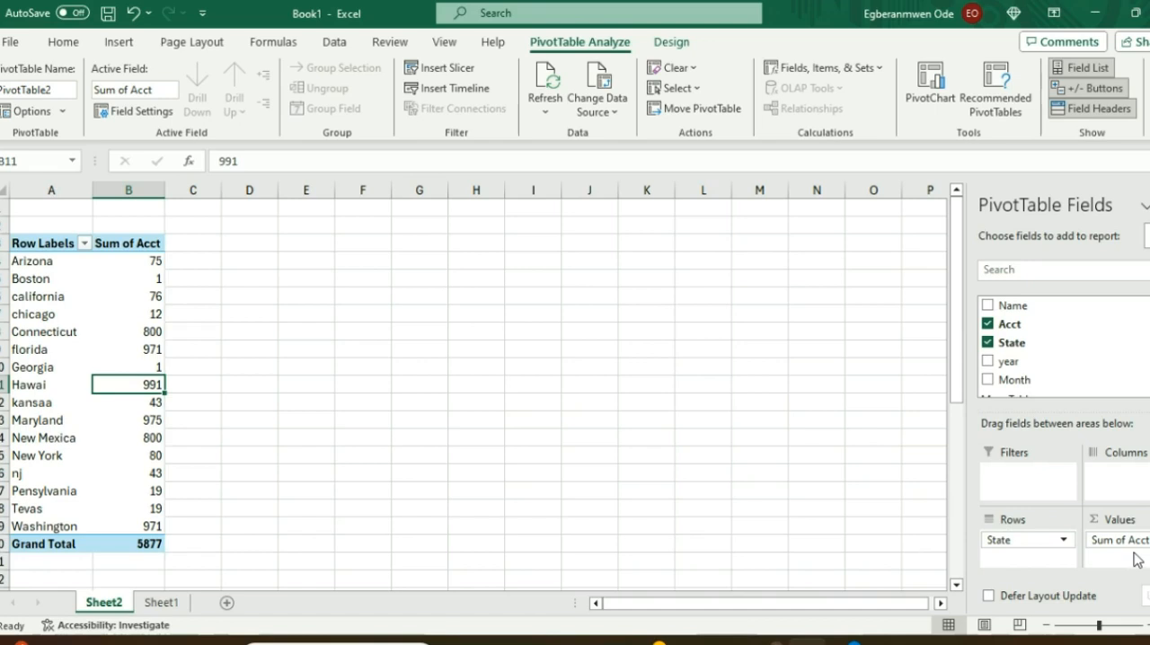
# Step: Compare the New York entries in Sheet1's State and Acct columns with the New York row of the PivotTable on Sheet2
pyautogui.click(63, 41)
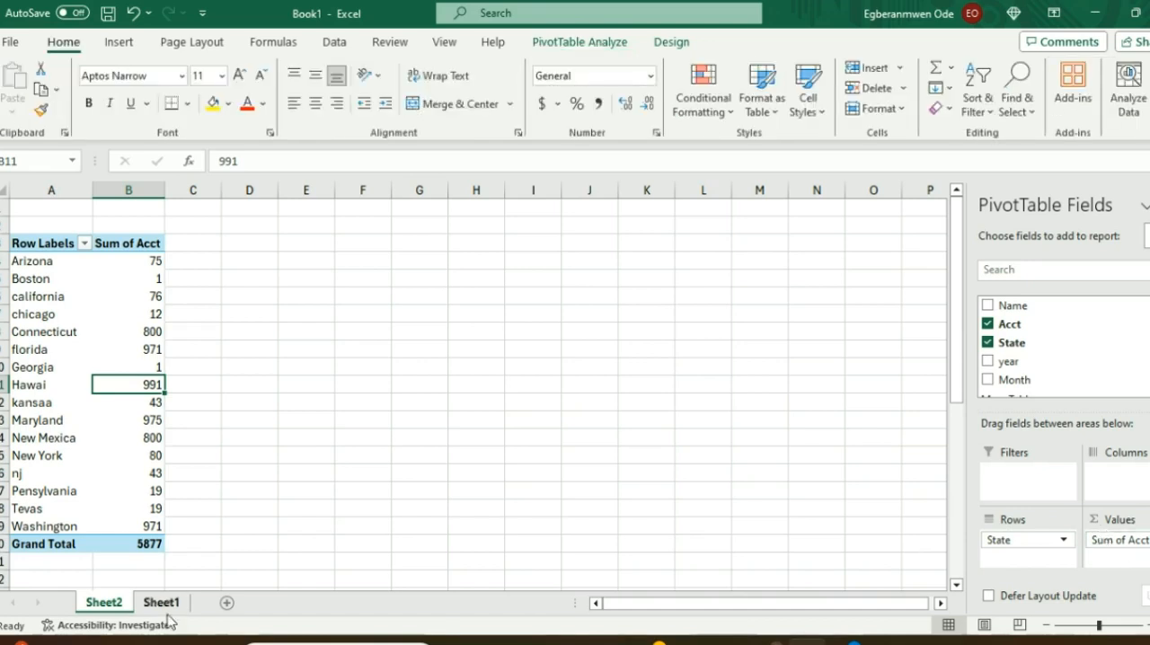
pyautogui.click(162, 603)
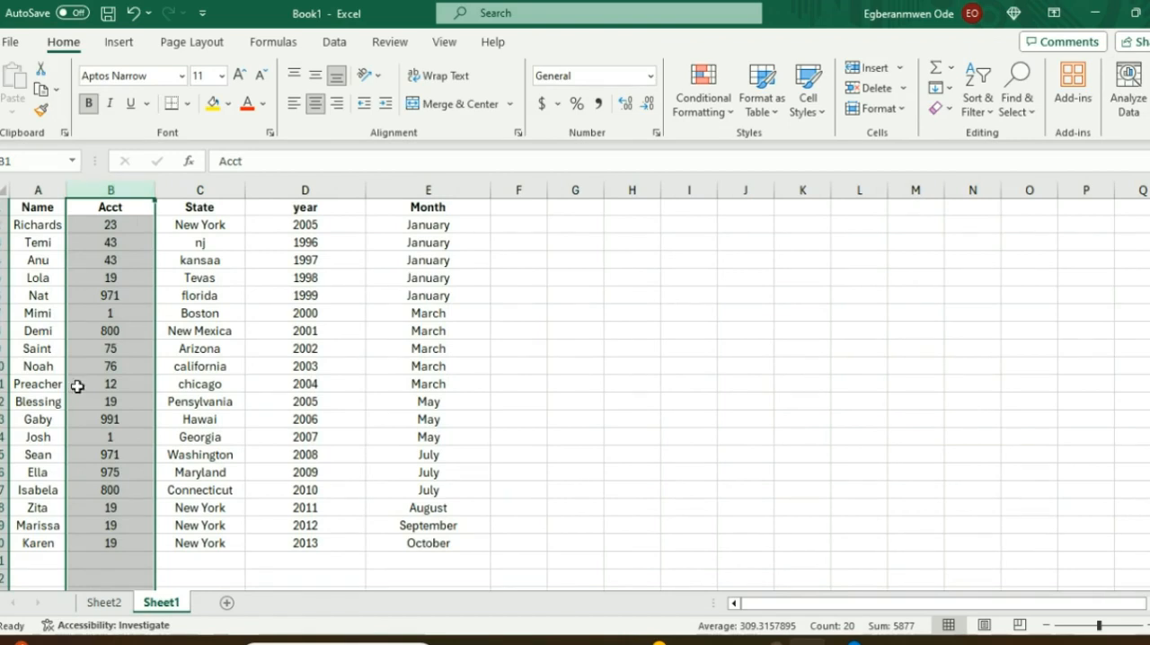
pyautogui.click(217, 182)
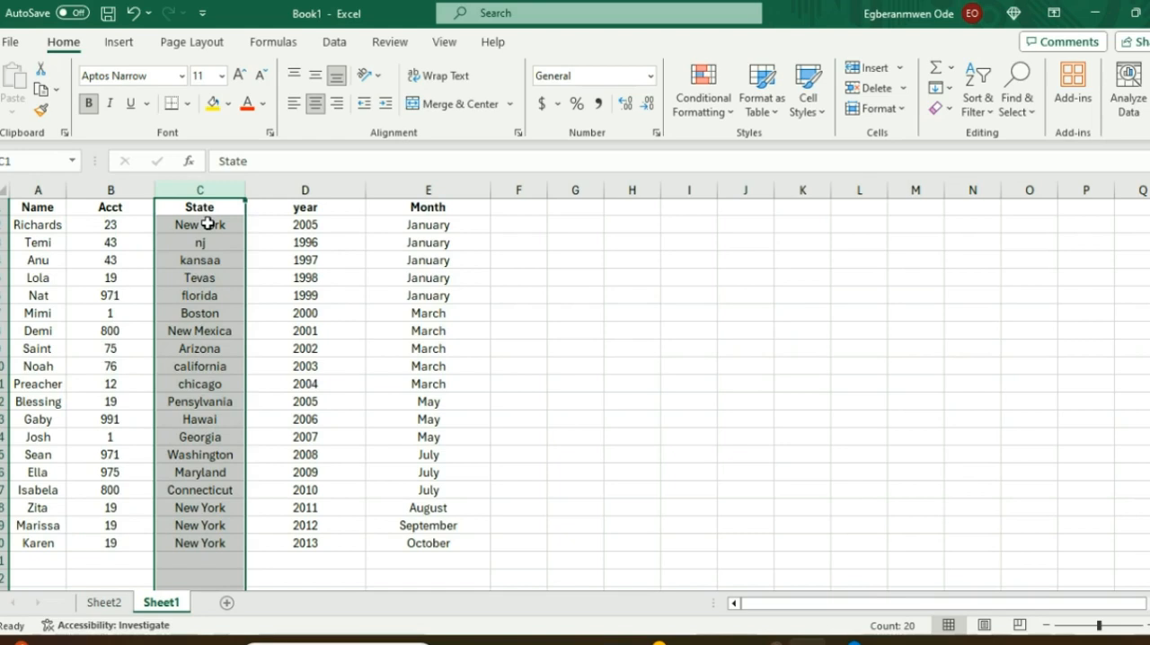
pyautogui.click(221, 508)
pyautogui.click(218, 526)
pyautogui.click(217, 544)
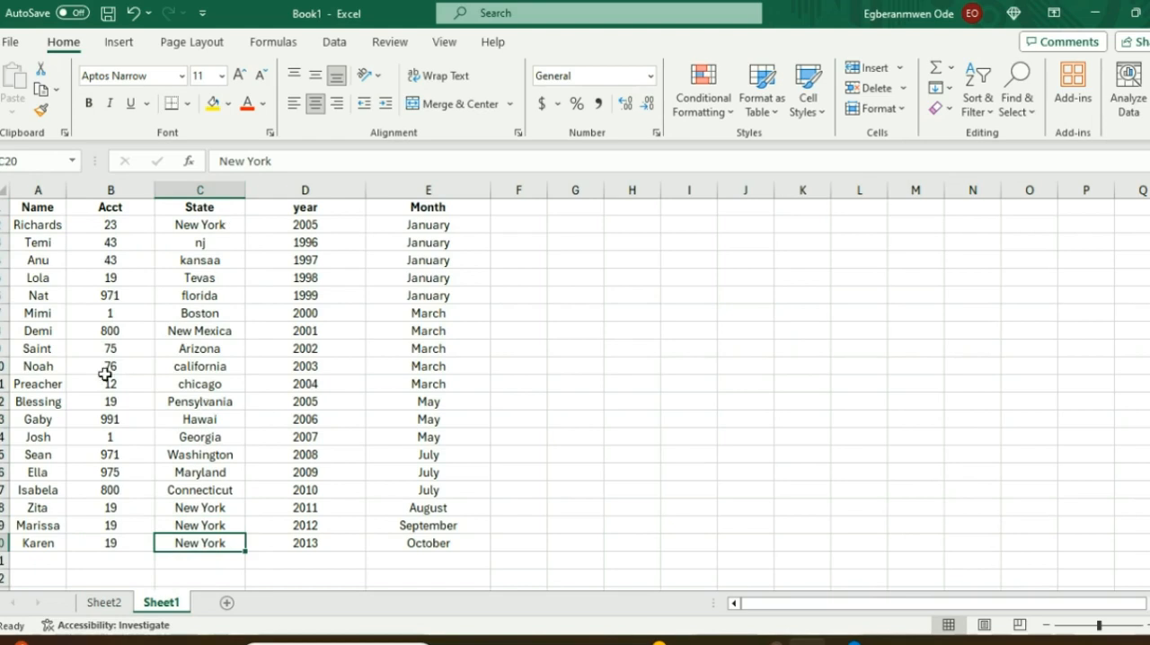
pyautogui.click(207, 528)
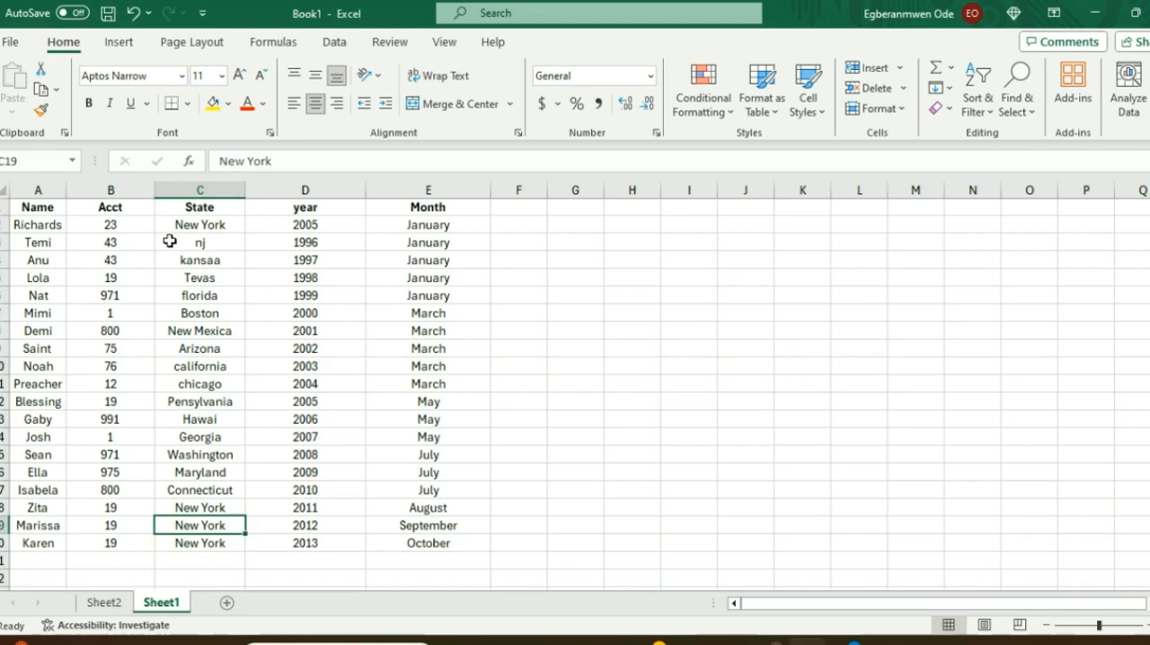
pyautogui.click(104, 604)
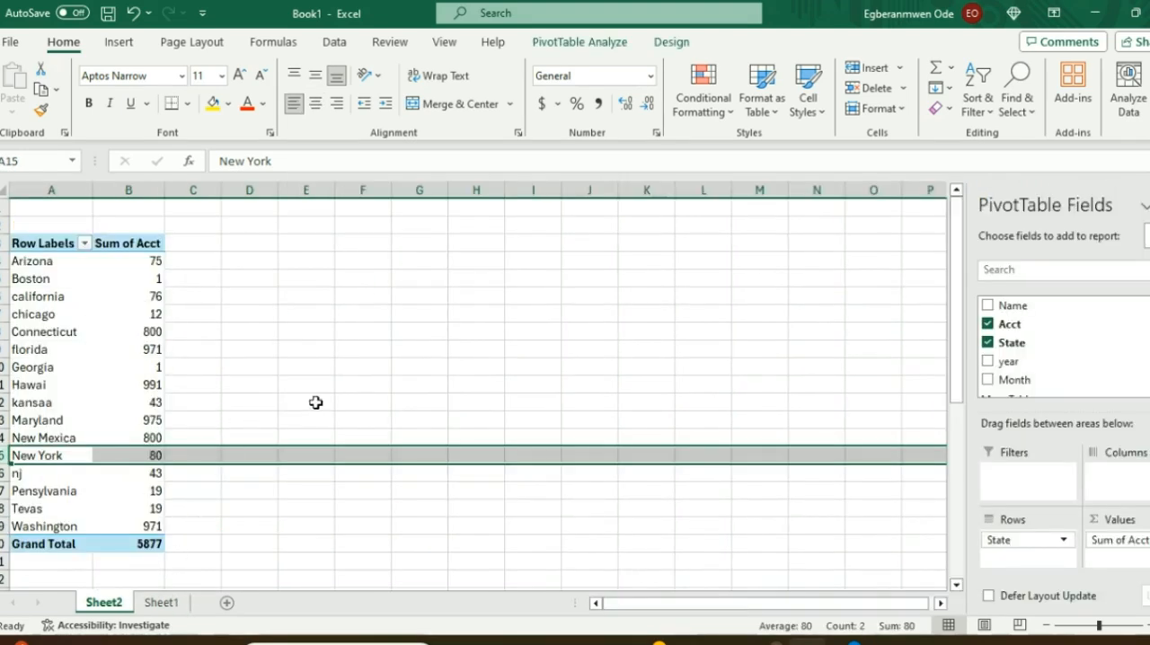
pyautogui.click(336, 367)
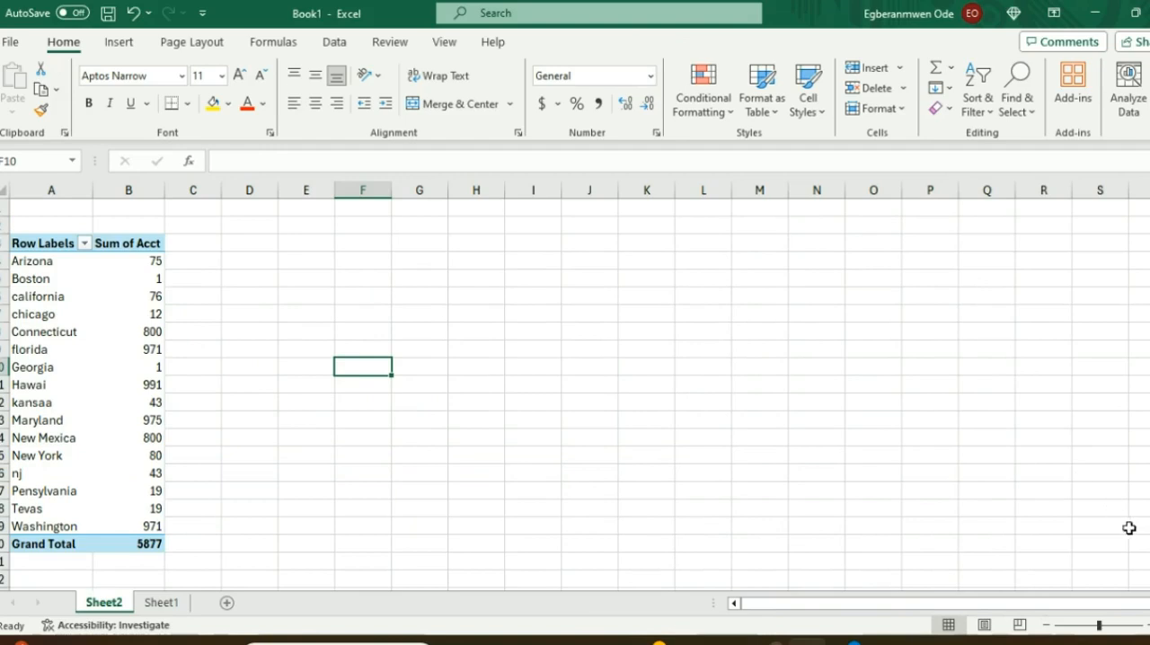
# Step: Add the Name field as a PivotTable report filter and show only the person listed in row 14 of Sheet1
pyautogui.click(32, 264)
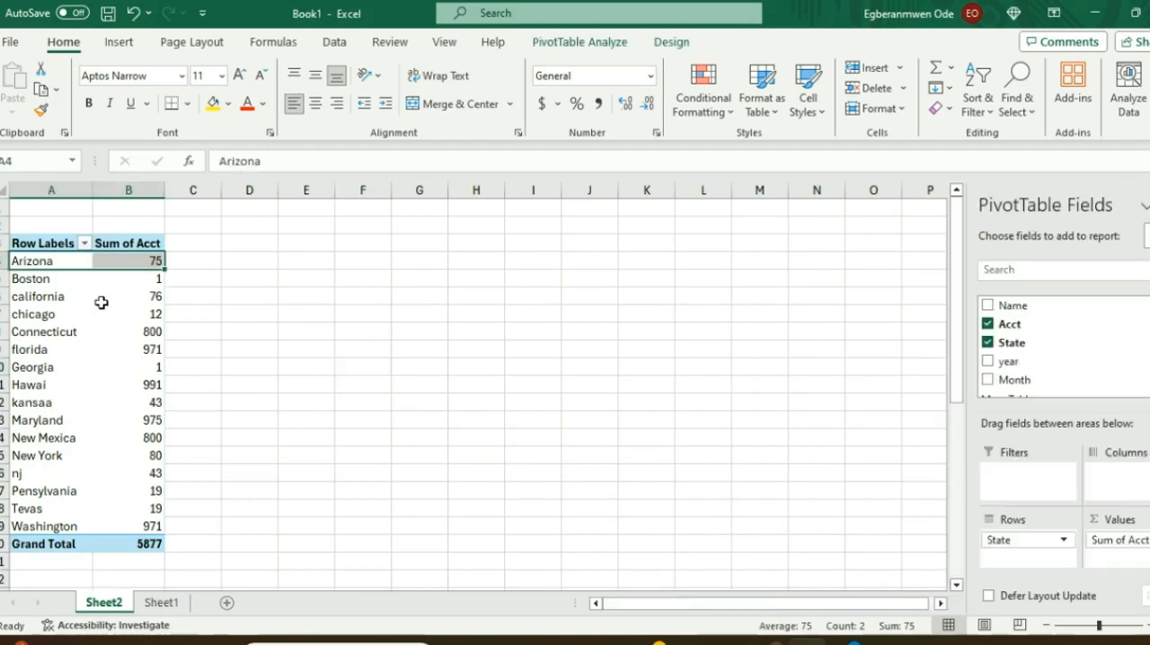
pyautogui.click(988, 307)
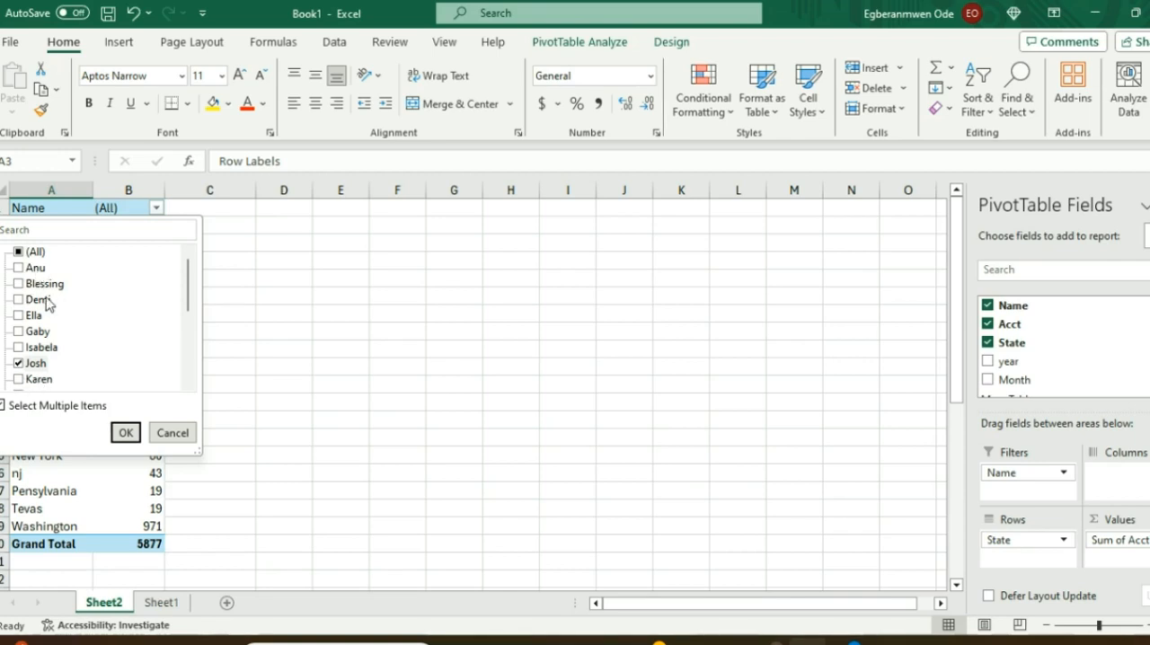
pyautogui.click(125, 434)
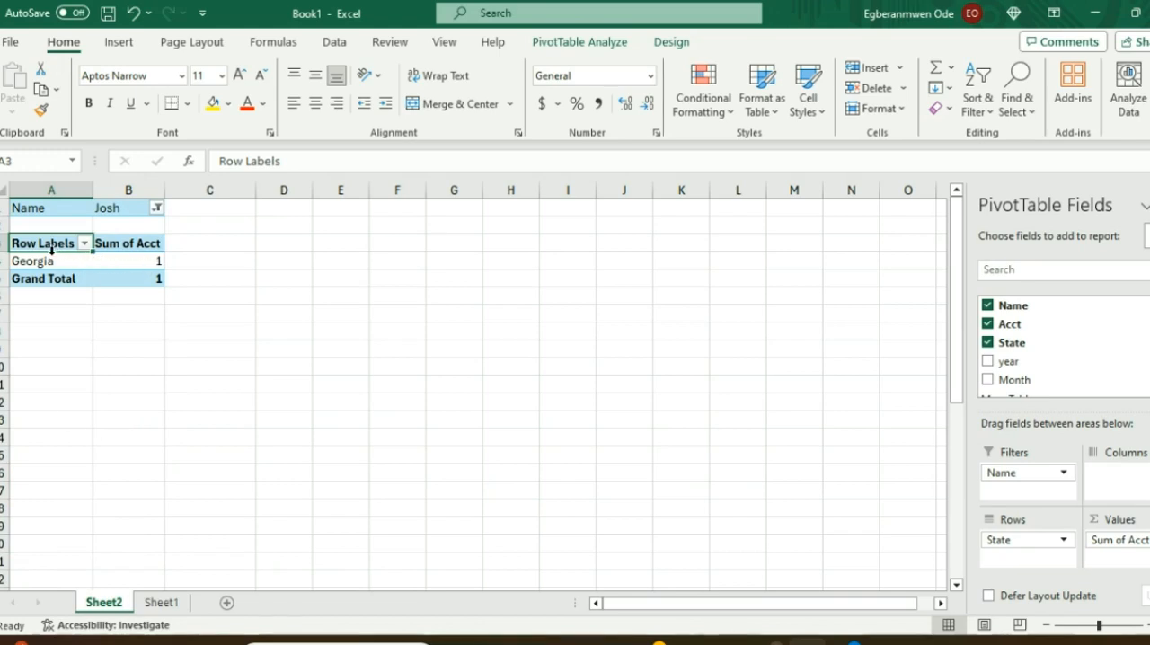
# Step: Compare the source record in row 14 of Sheet1 with the filtered PivotTable on Sheet2
pyautogui.click(162, 602)
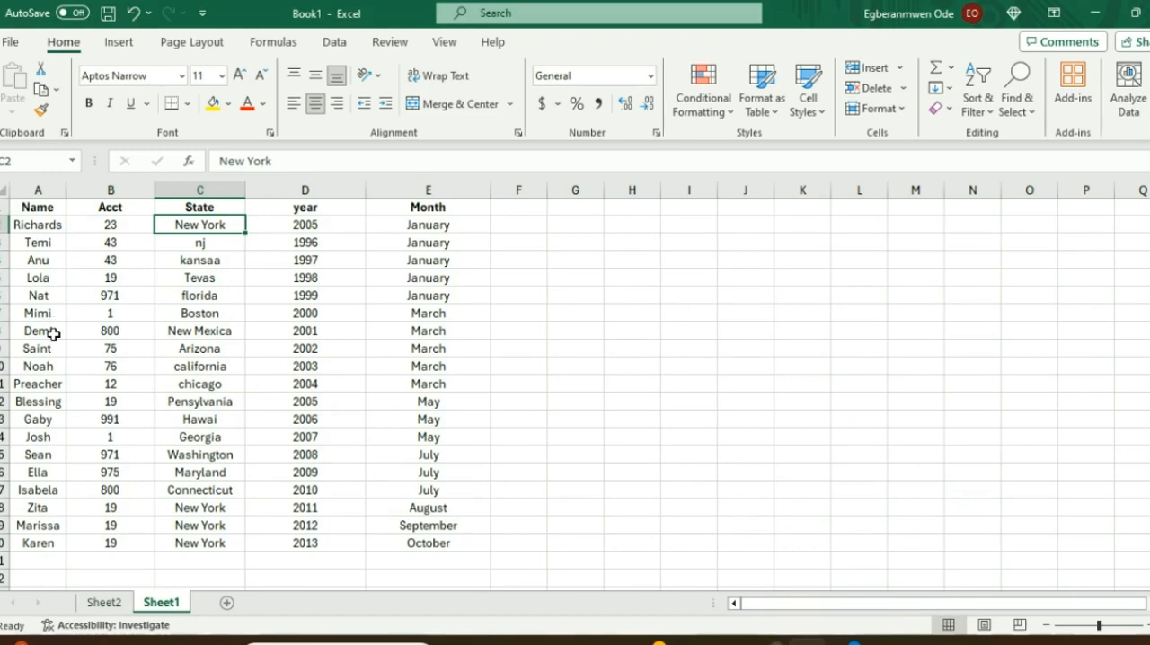
pyautogui.click(4, 437)
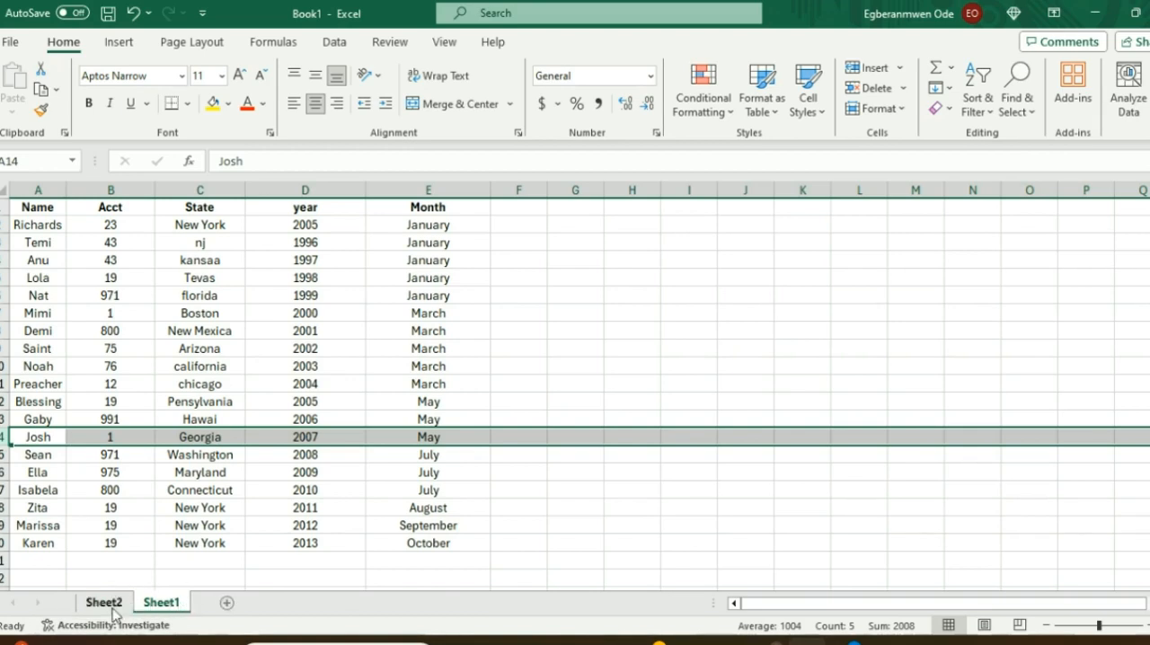
pyautogui.click(113, 606)
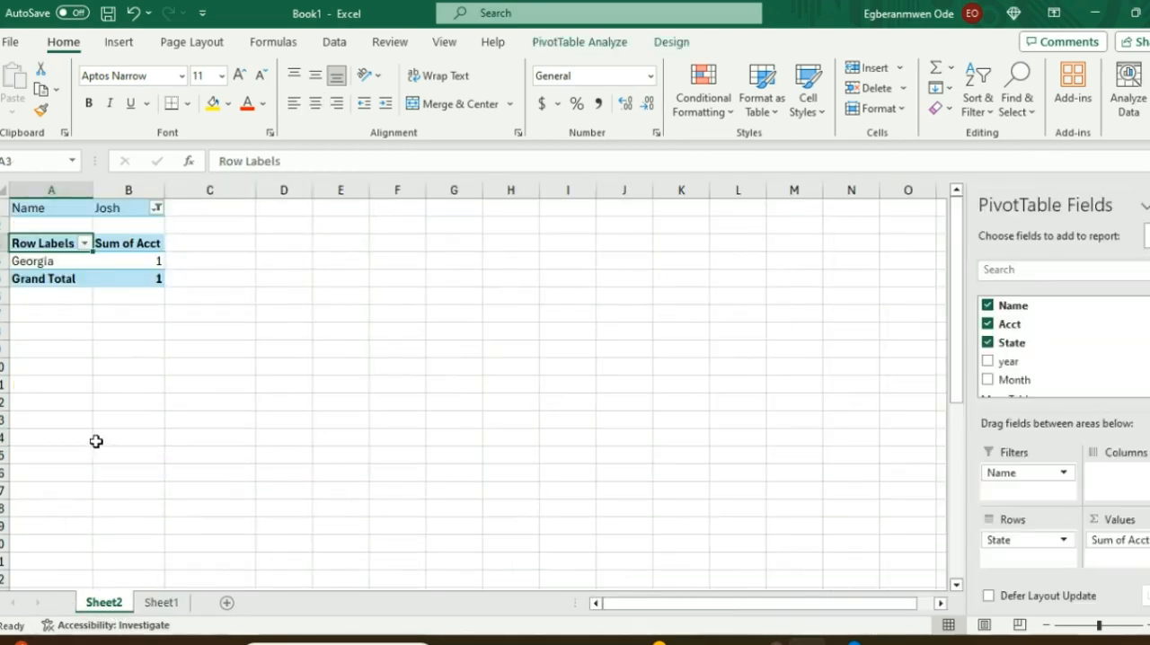
pyautogui.click(161, 603)
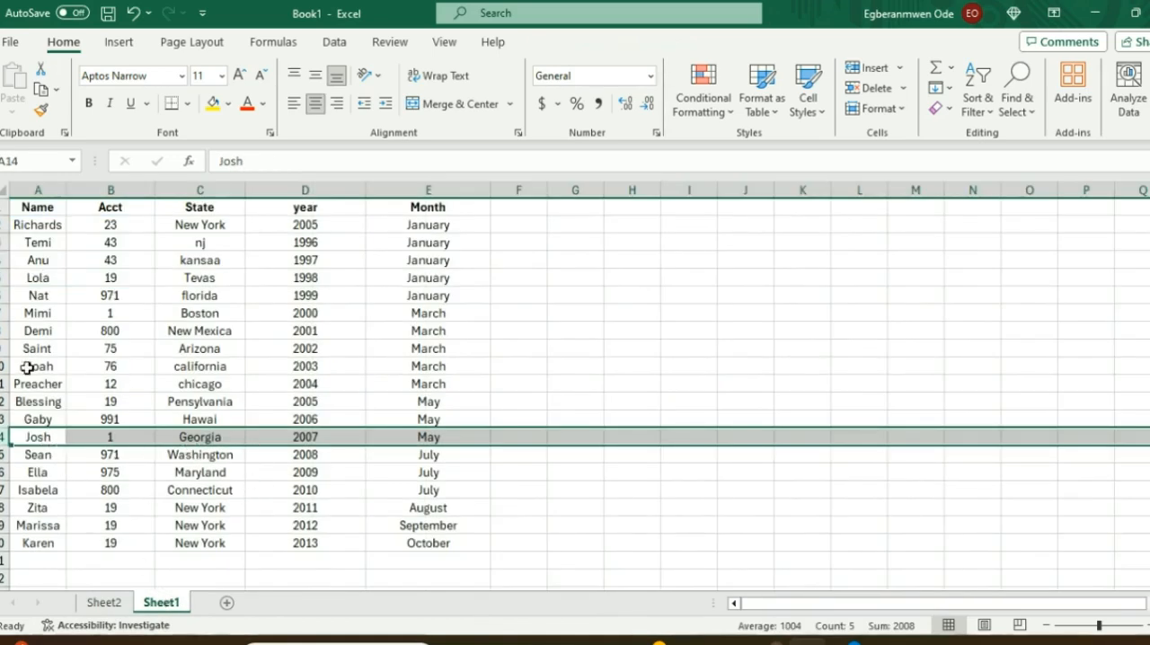
pyautogui.click(106, 605)
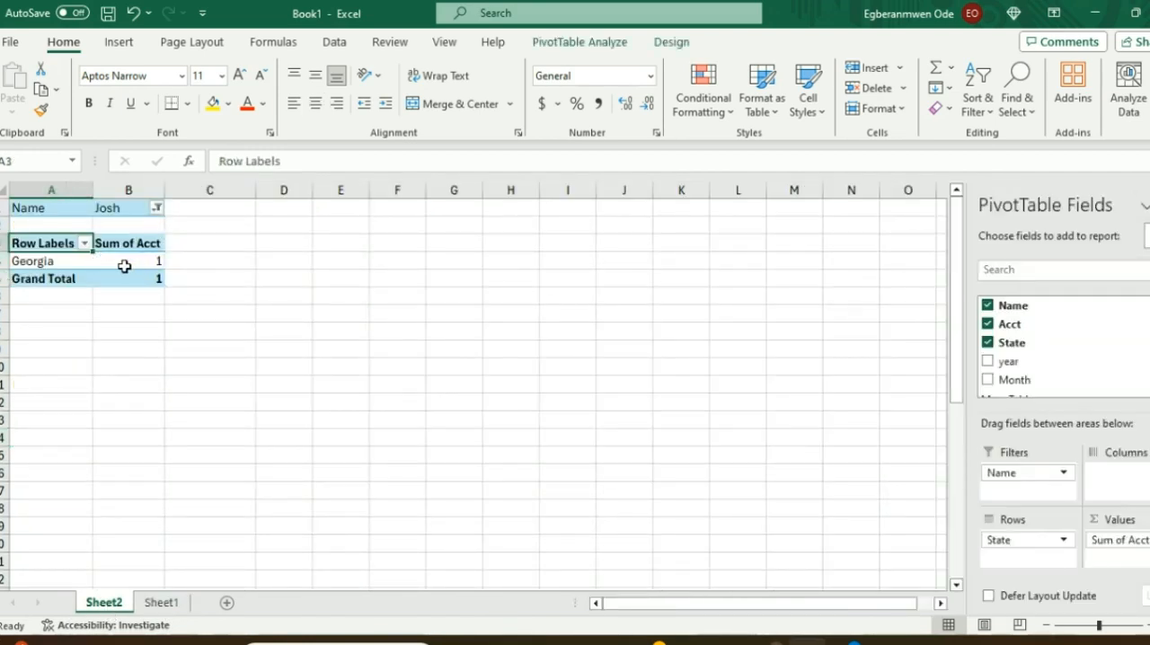
# Step: Reset the PivotTable's Name report filter to show all names
pyautogui.moveTo(134, 265)
pyautogui.click(156, 208)
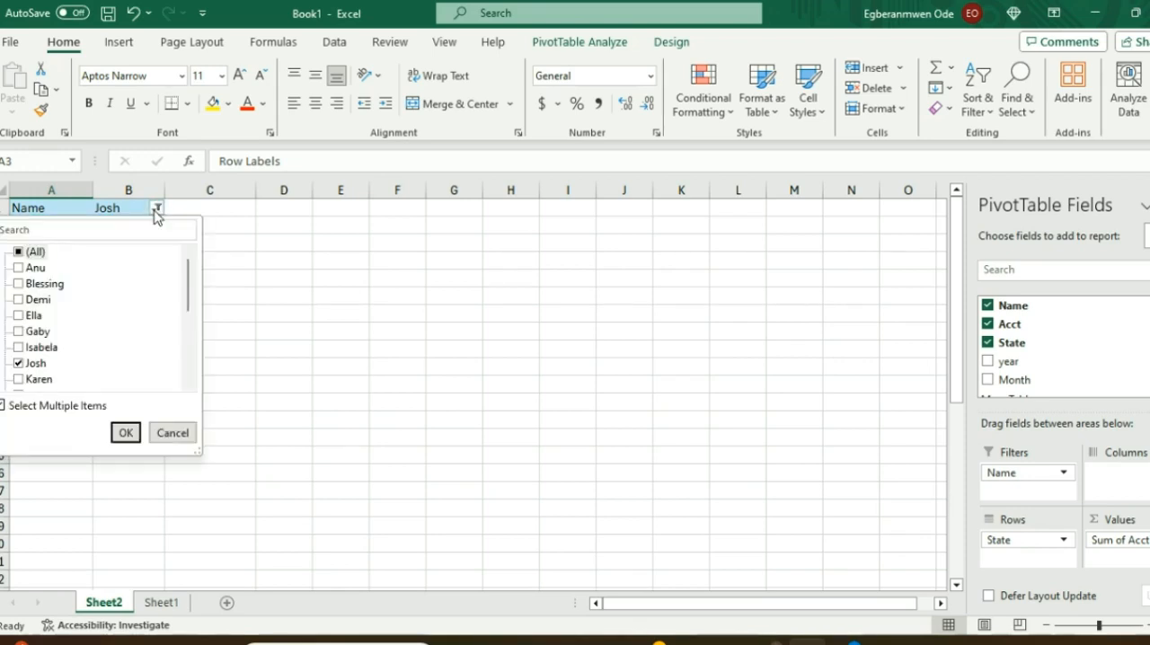
pyautogui.click(19, 363)
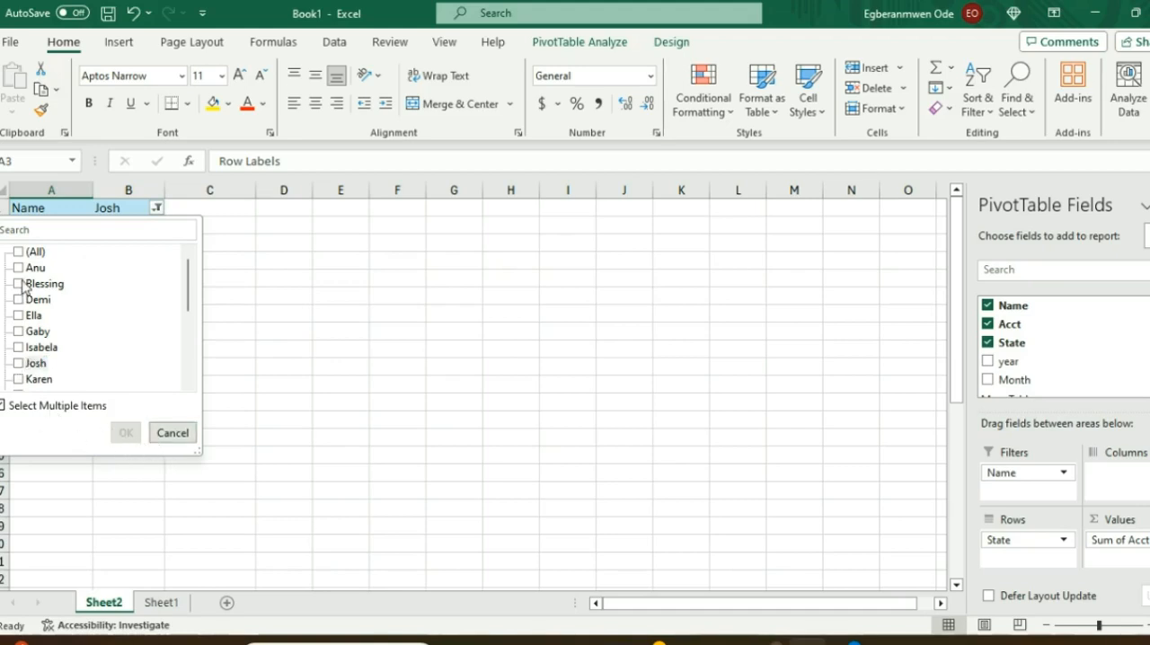
pyautogui.click(18, 251)
pyautogui.click(126, 434)
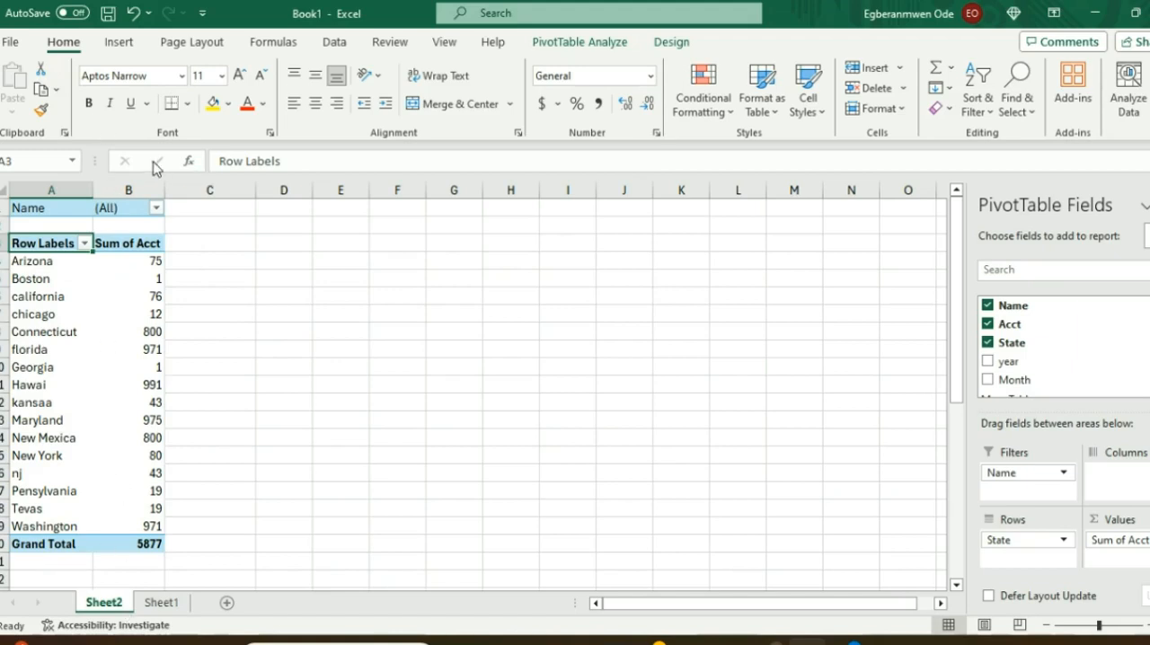
# Step: Try adding the year and Month fields to the PivotTable and remove both again
pyautogui.scroll(-1, 988, 357)
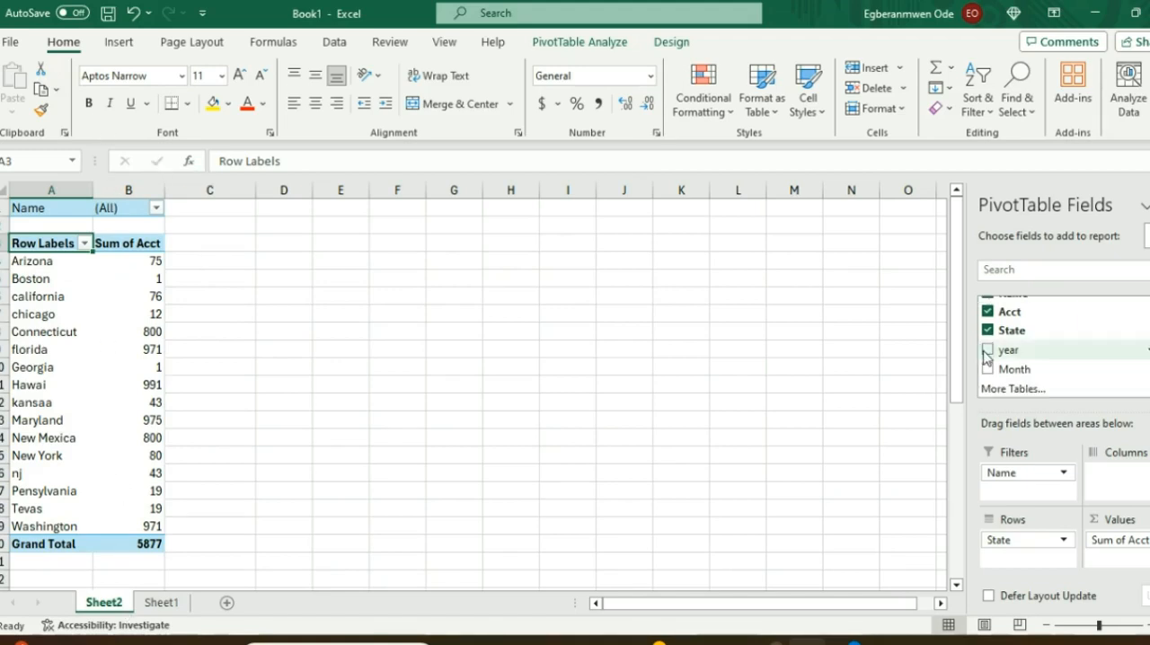
pyautogui.click(988, 350)
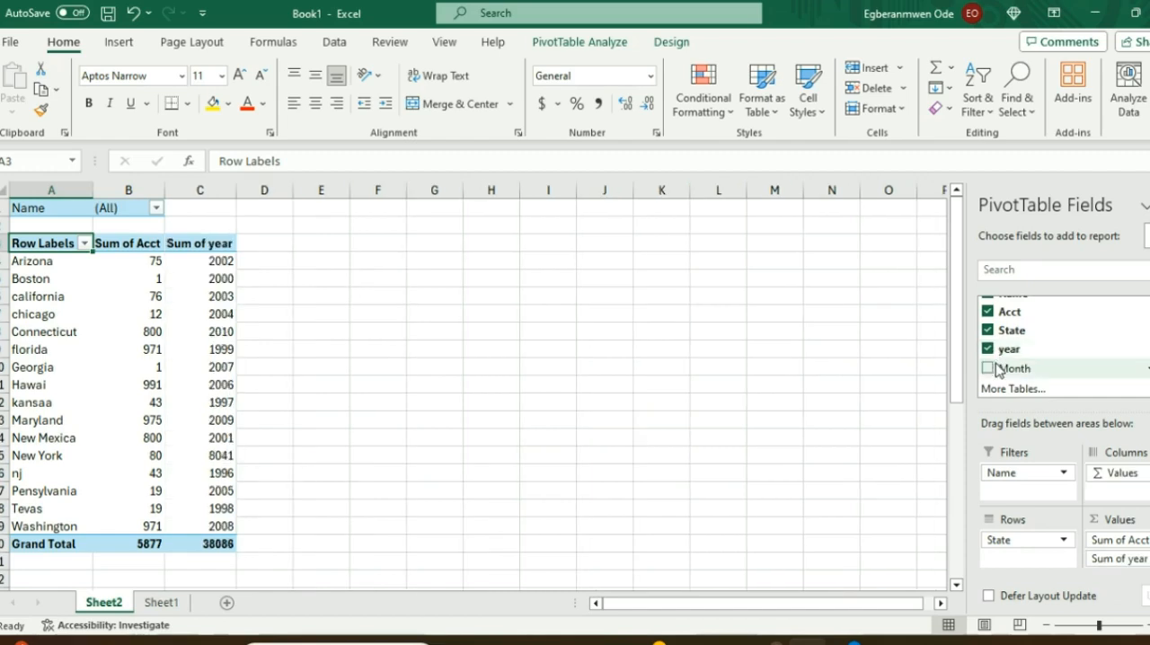
pyautogui.click(988, 368)
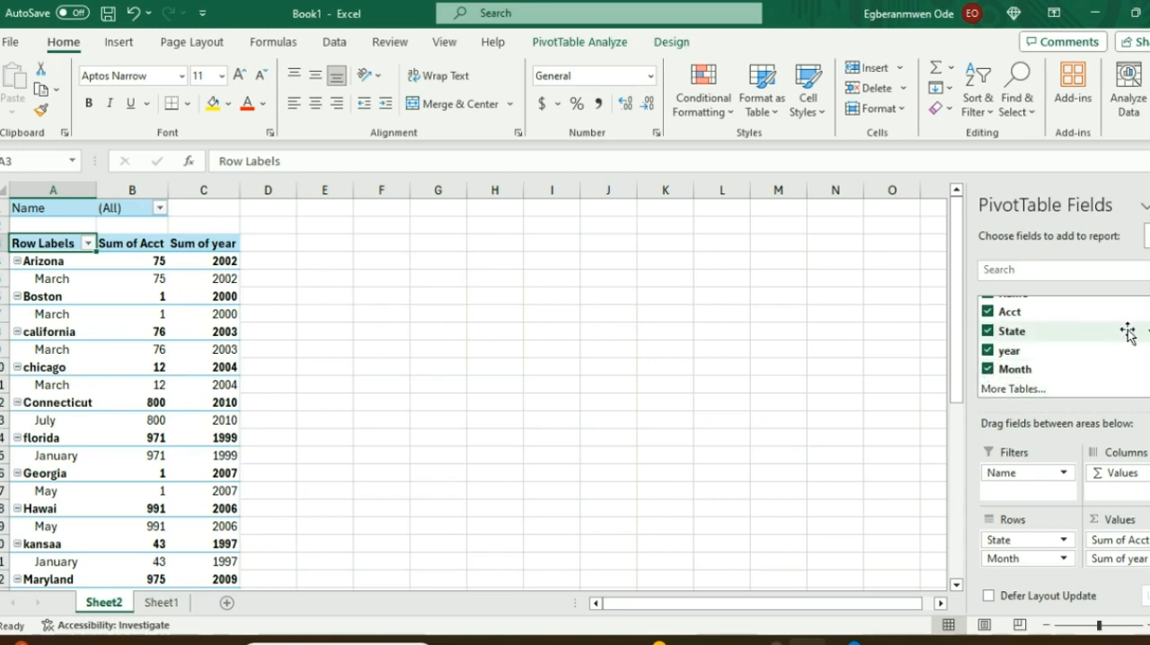
pyautogui.scroll(1, 1016, 346)
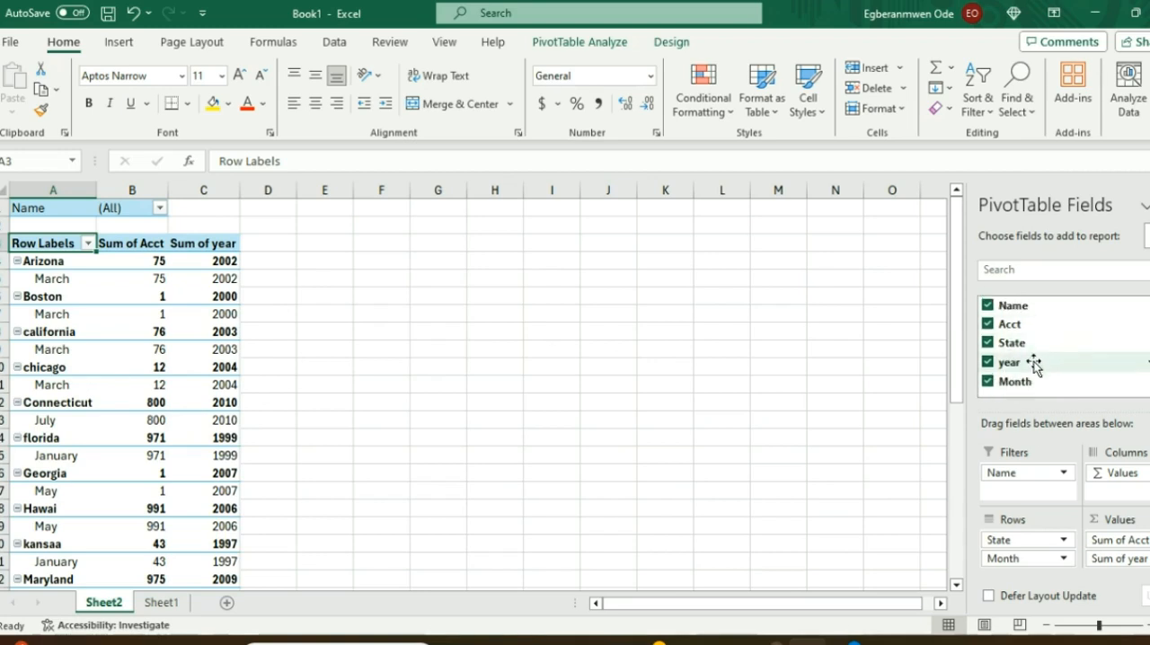
pyautogui.scroll(-1, 1061, 346)
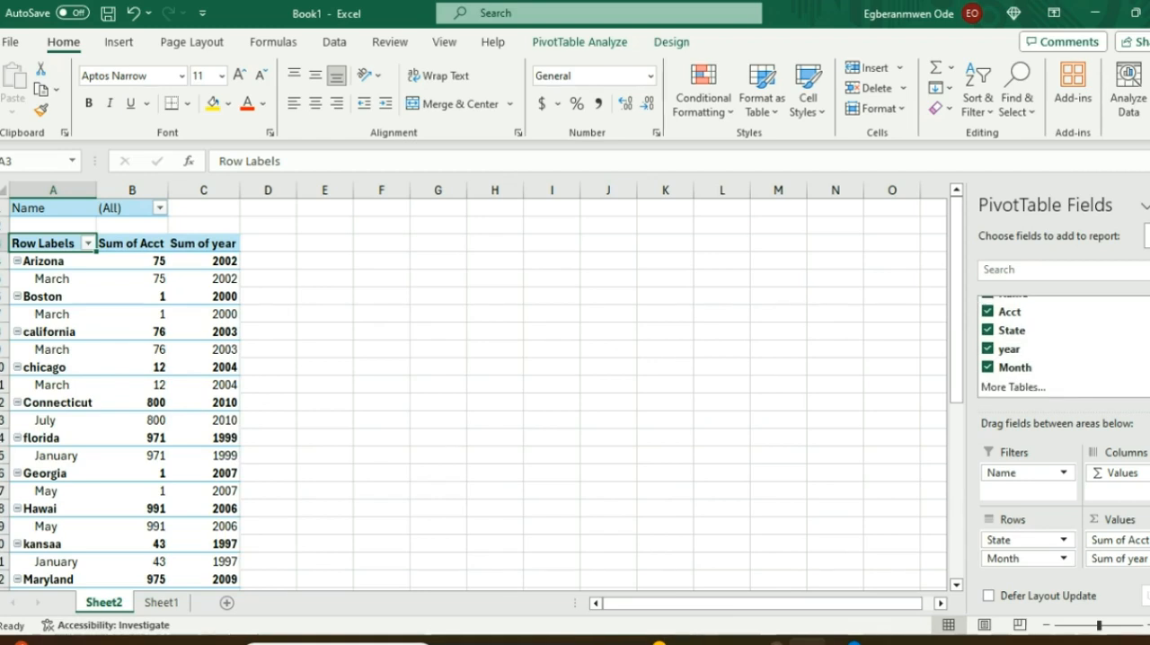
pyautogui.click(988, 368)
pyautogui.click(988, 350)
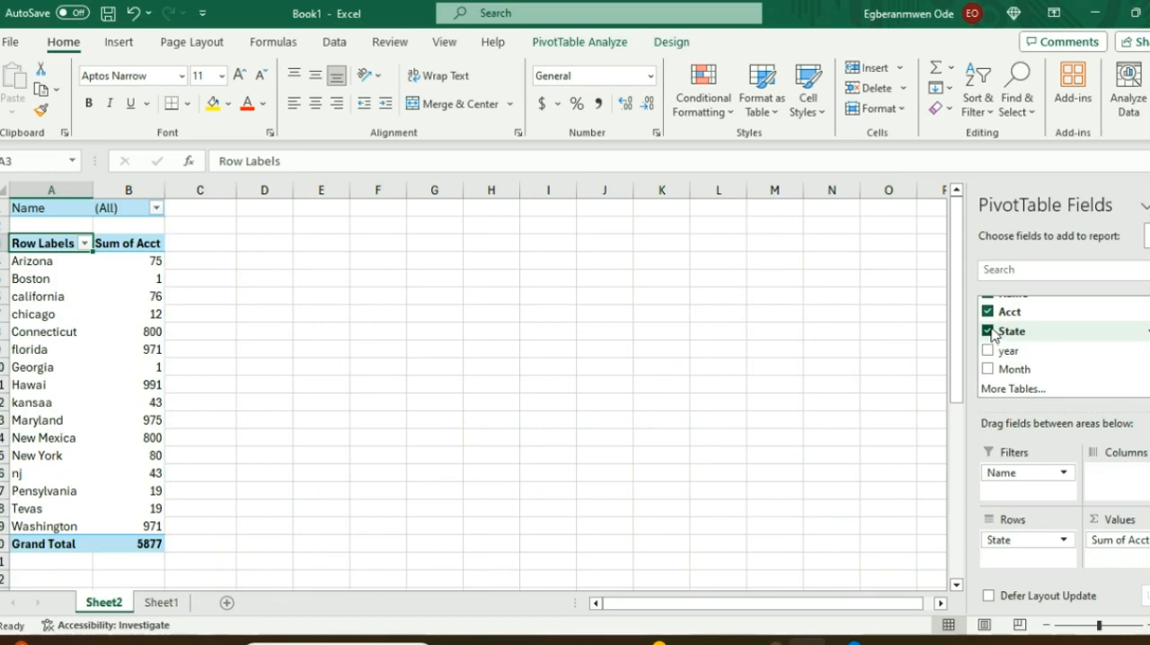
# Step: Remove the Acct field from the PivotTable, and try Name as a value field before returning it to the report filters
pyautogui.scroll(1, 993, 334)
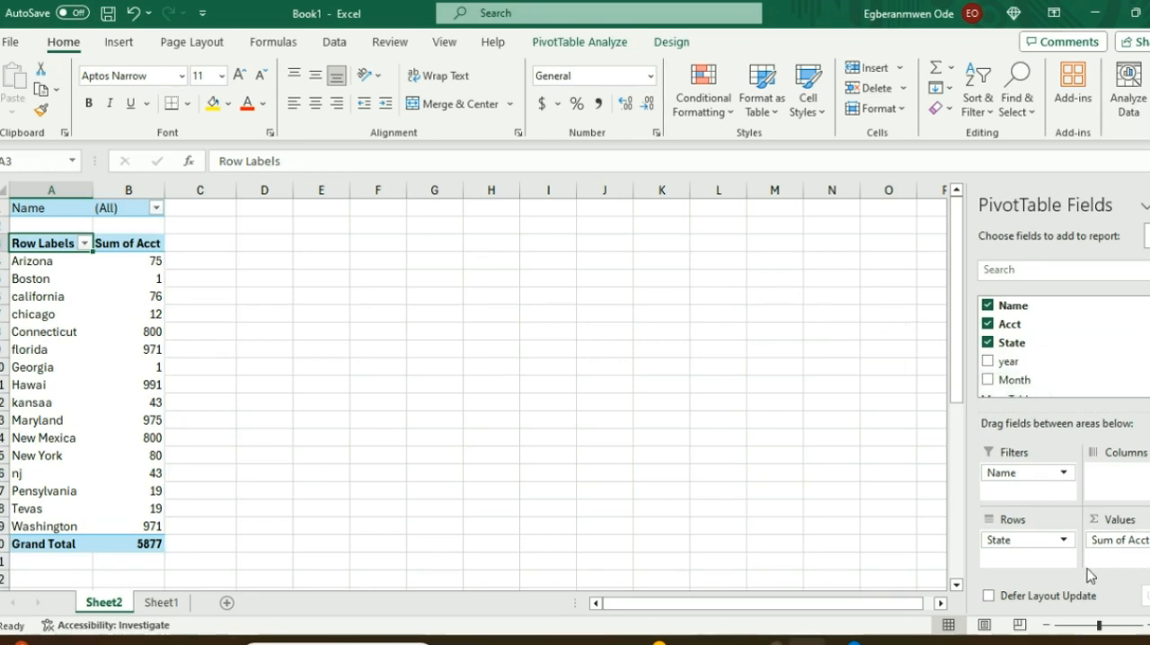
pyautogui.click(989, 326)
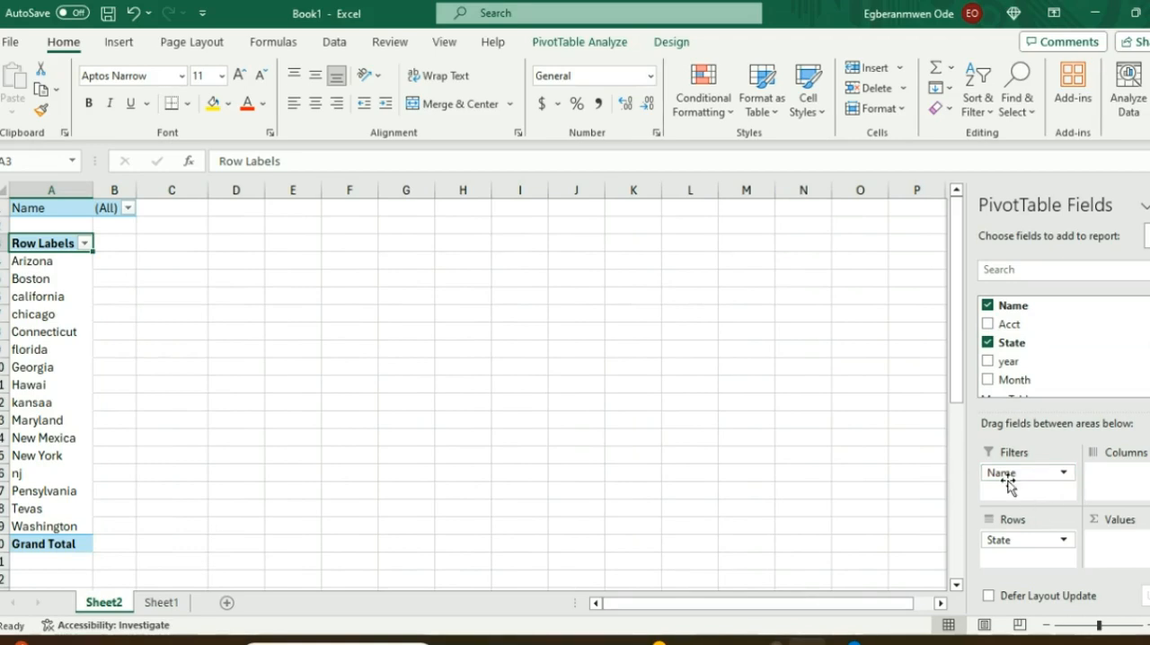
pyautogui.moveTo(1019, 473); pyautogui.dragTo(1119, 548)
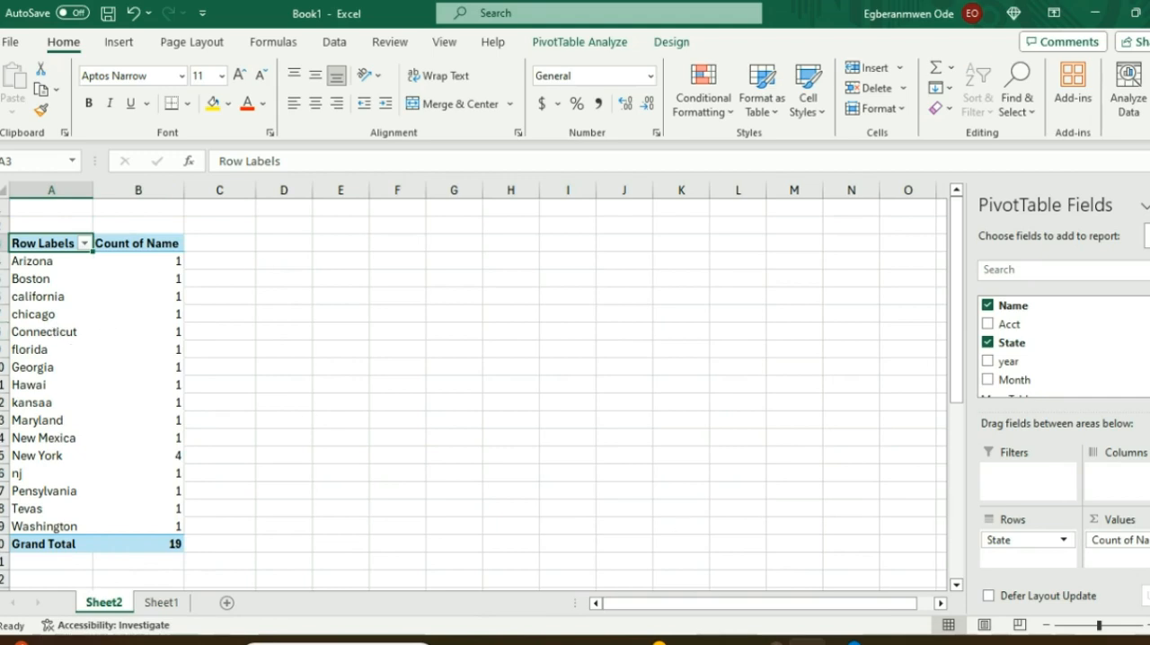
pyautogui.moveTo(1149, 540); pyautogui.dragTo(1000, 490)
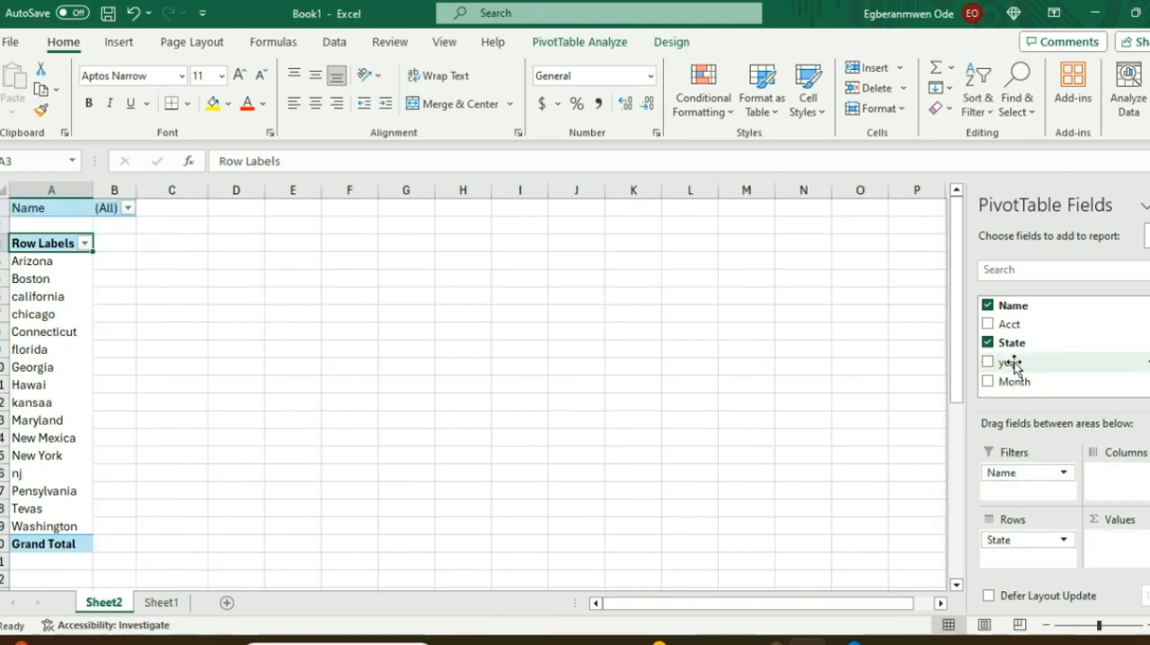
# Step: Place the year field in the PivotTable's columns and move Name from the filters to the values as a count
pyautogui.click(988, 362)
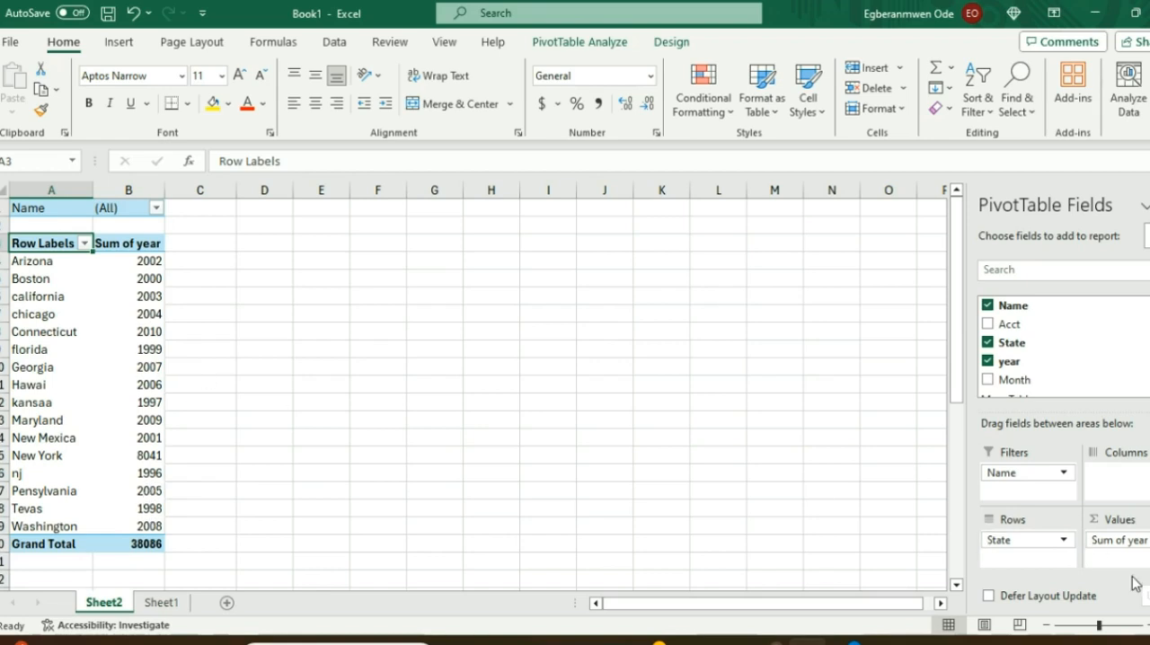
pyautogui.moveTo(1135, 539); pyautogui.dragTo(1117, 476)
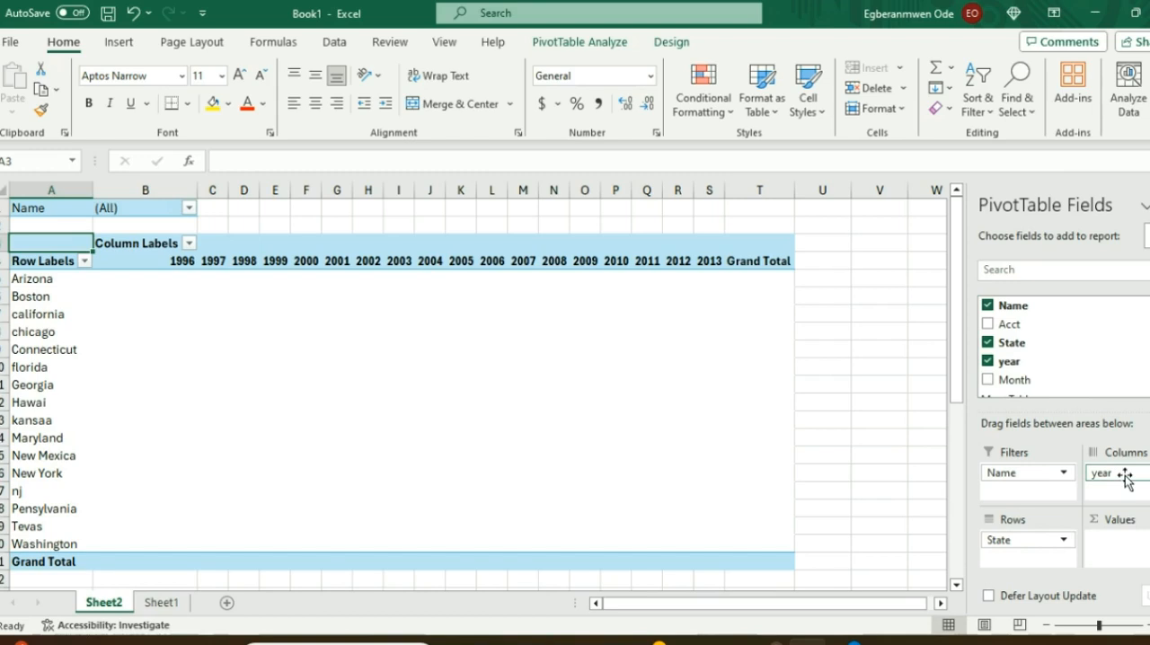
pyautogui.moveTo(1015, 481); pyautogui.dragTo(1130, 553)
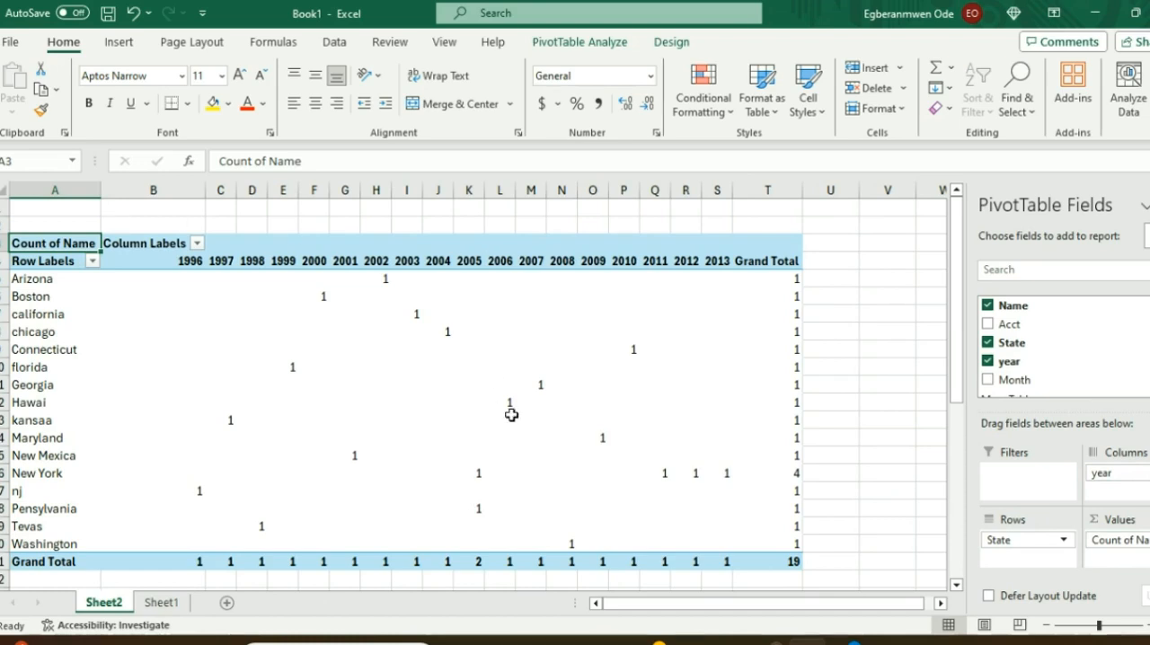
pyautogui.hotkey('ctrl', 'z')
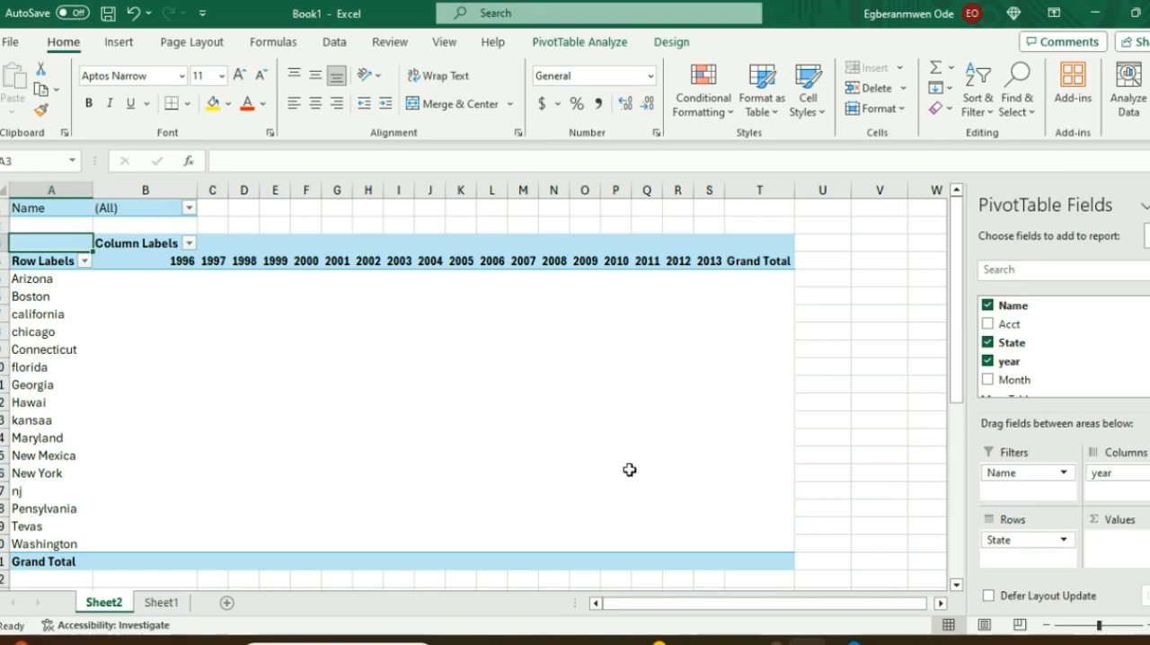
pyautogui.moveTo(1028, 472); pyautogui.dragTo(1113, 559)
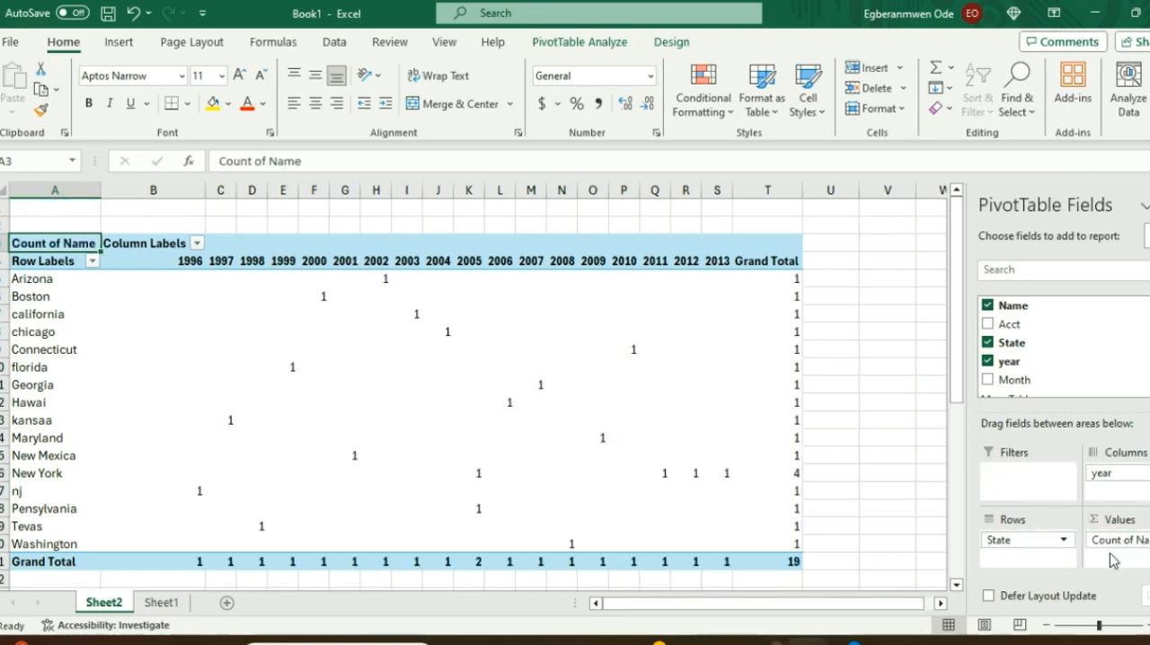
pyautogui.moveTo(136, 465)
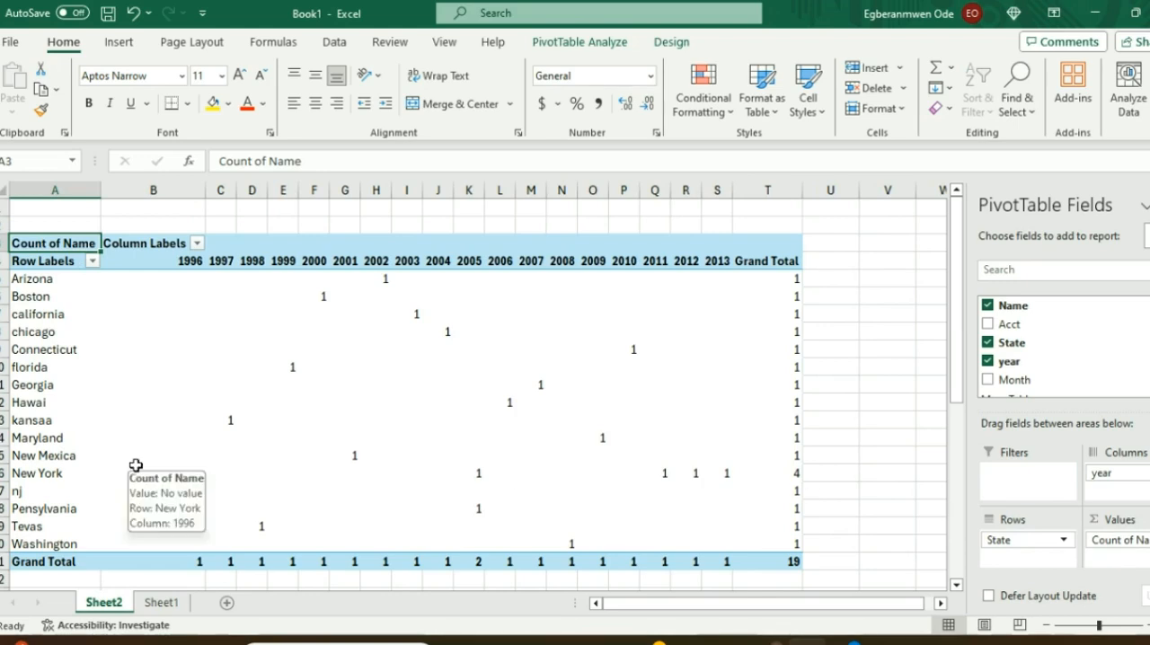